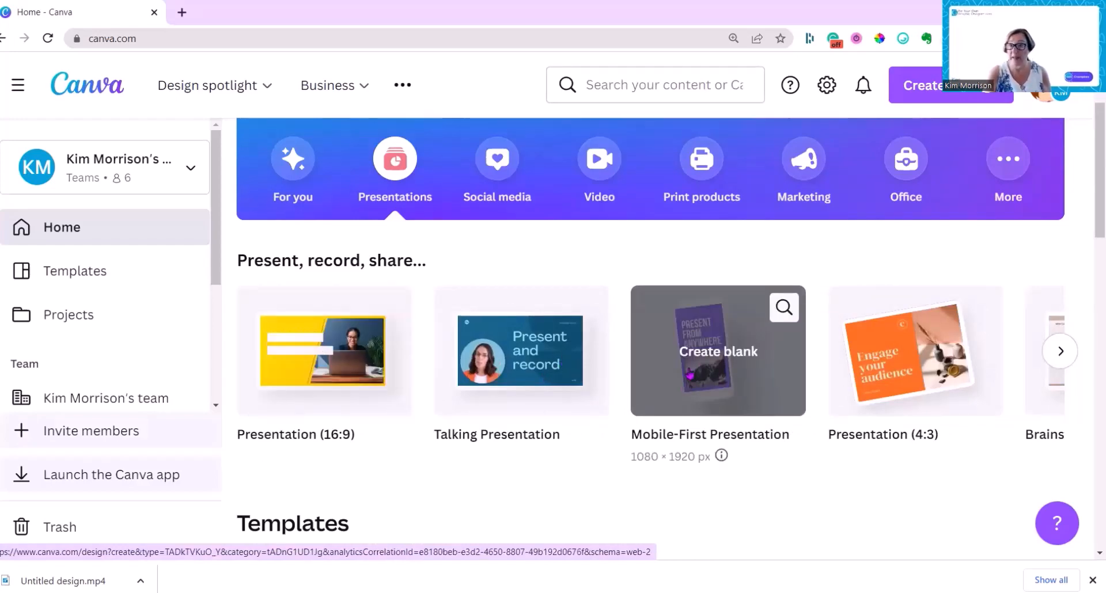
Look through the presentation types on the home page and create a blank Talking Presentation
click(1058, 353)
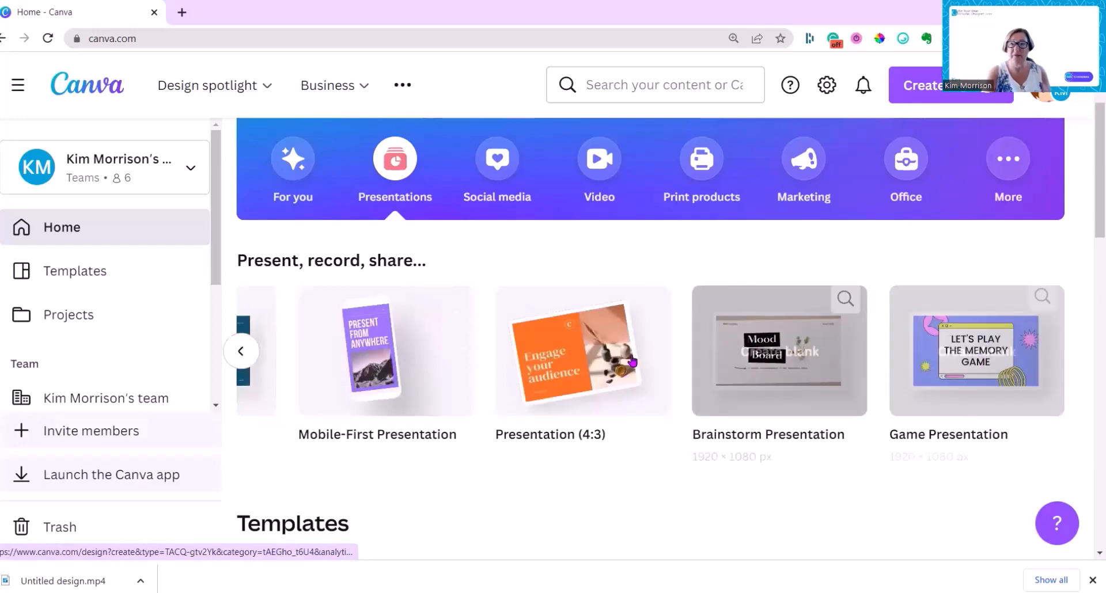
click(242, 353)
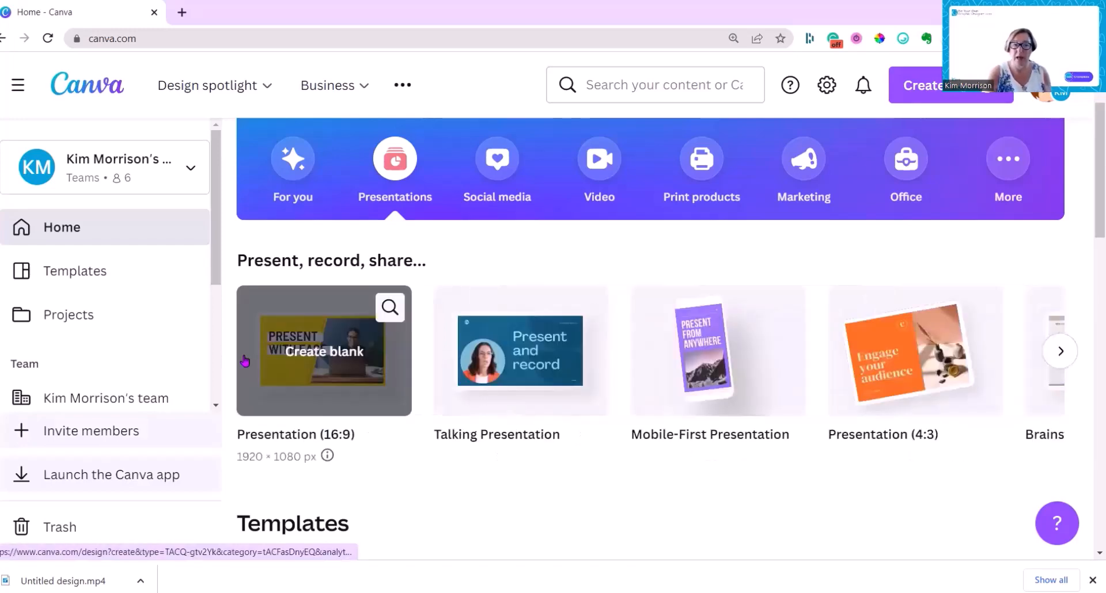
click(510, 360)
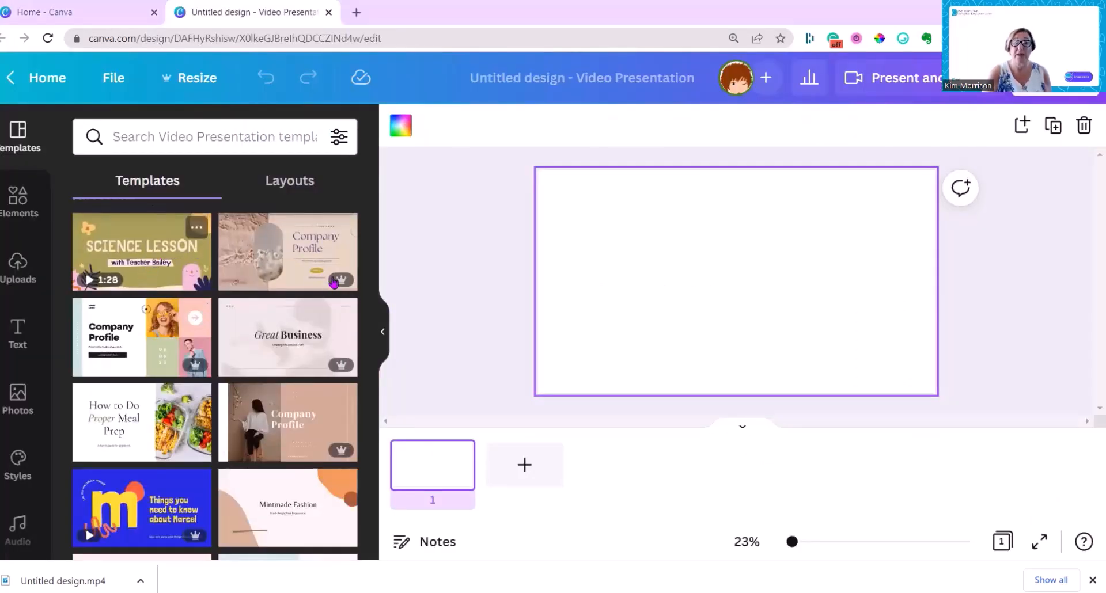
Look through the available talking presentation templates, including the recently used one
mouse_move(326, 290)
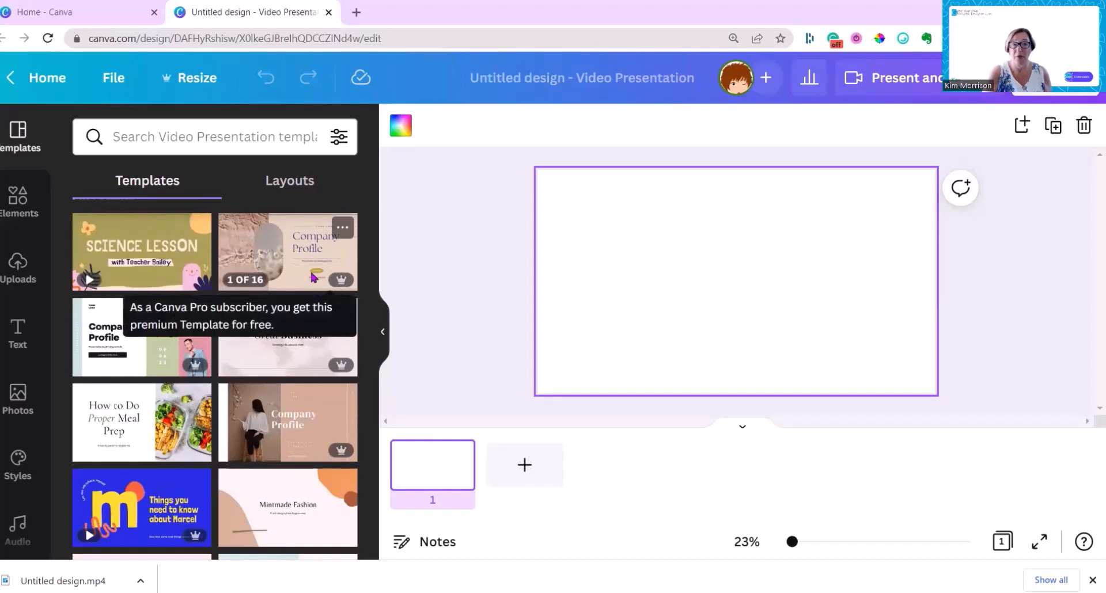
scroll(144, 356, down, 1)
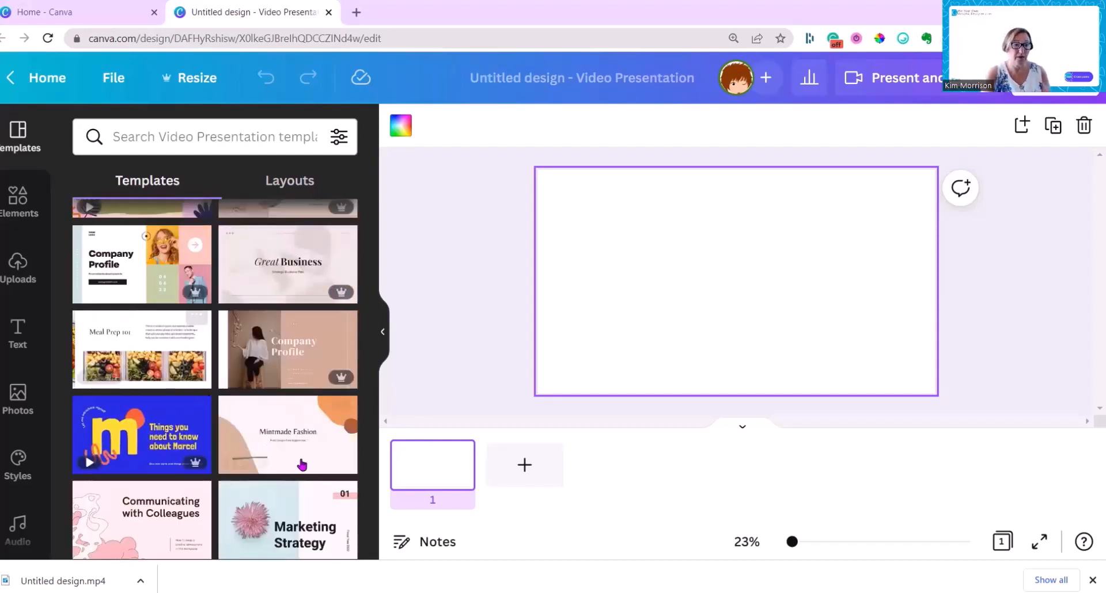
scroll(152, 470, down, 1)
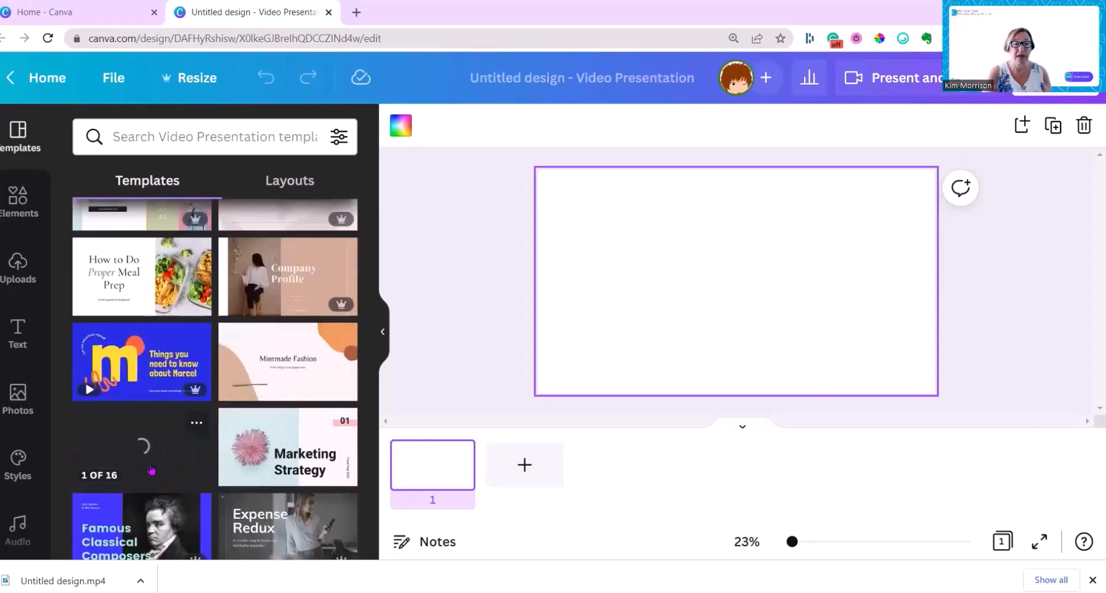
scroll(151, 469, down, 5)
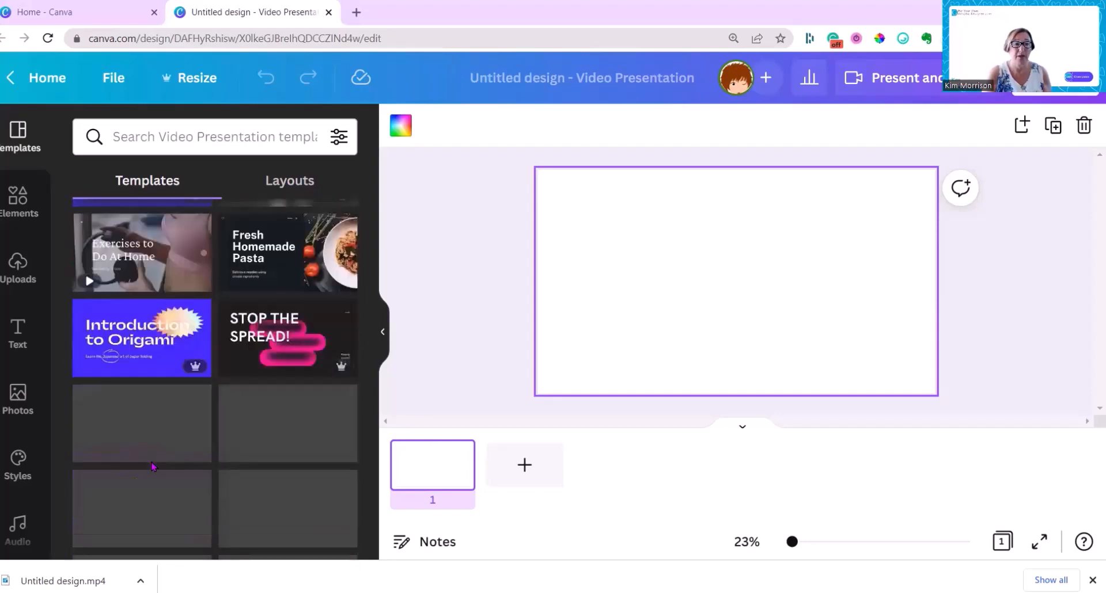
scroll(152, 466, down, 2)
scroll(152, 466, down, 2)
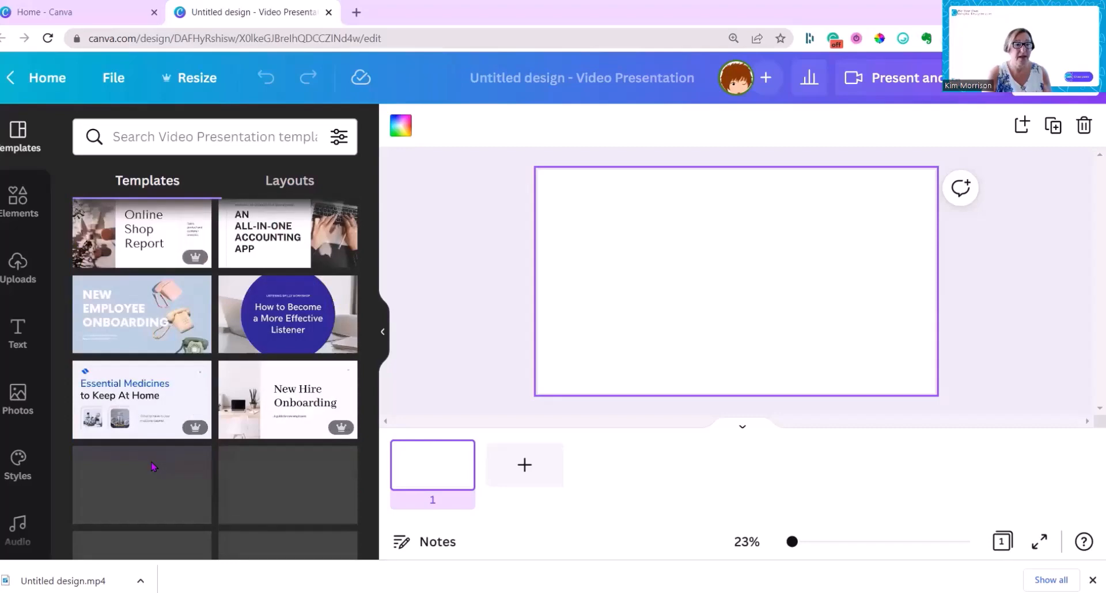
scroll(153, 466, down, 1)
scroll(153, 466, down, 4)
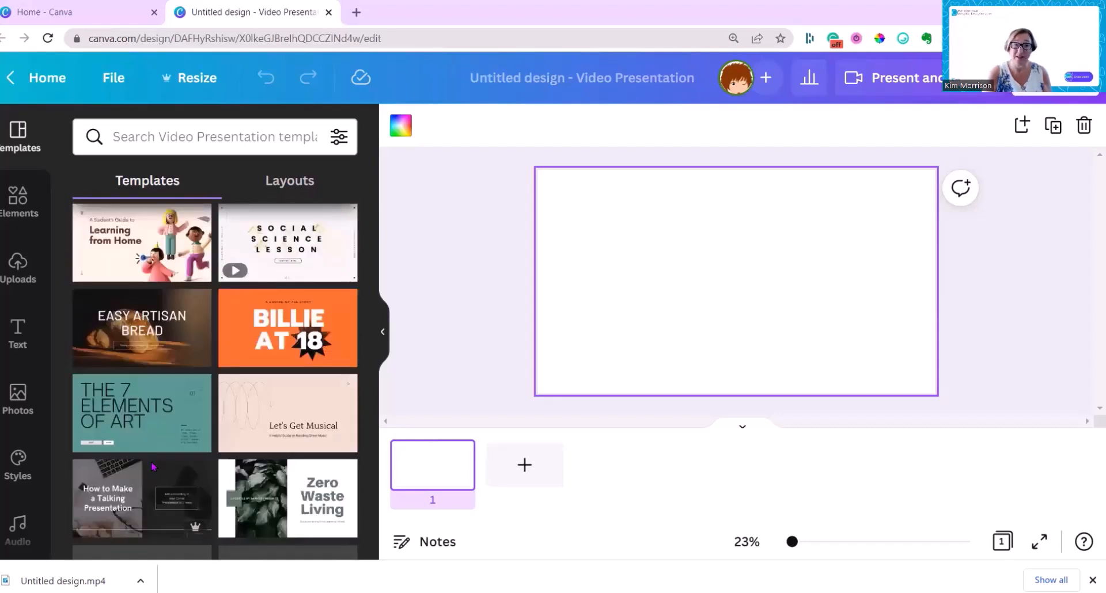
scroll(152, 466, down, 3)
scroll(158, 356, up, 10)
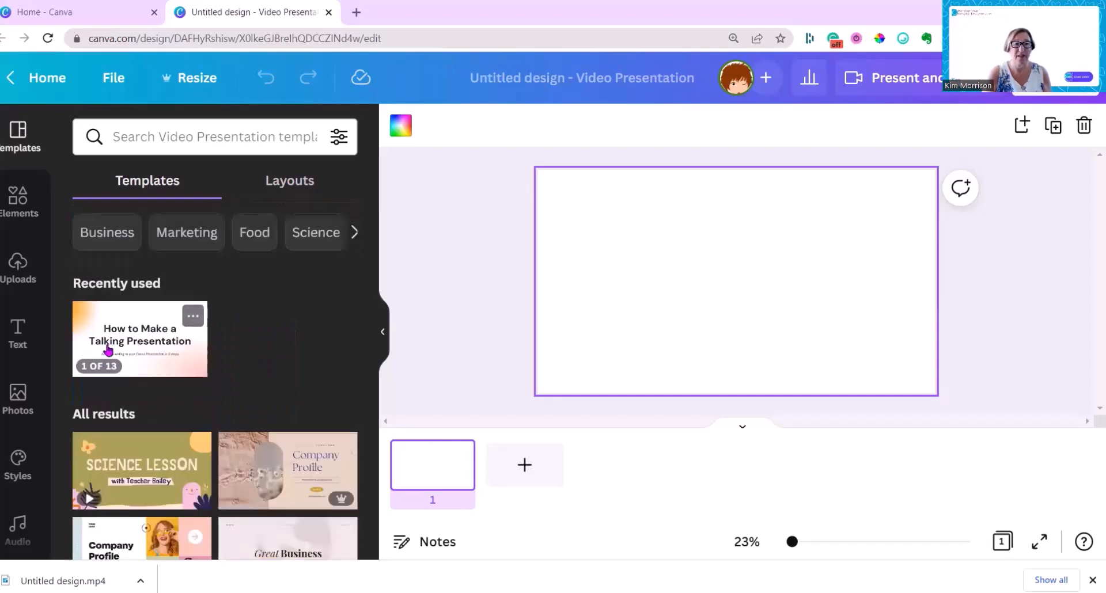
Apply all 13 pages of the Light Pink and Orange Soft Gradient Tutorial Talking Presentation template and view pages 3 and 4
click(157, 358)
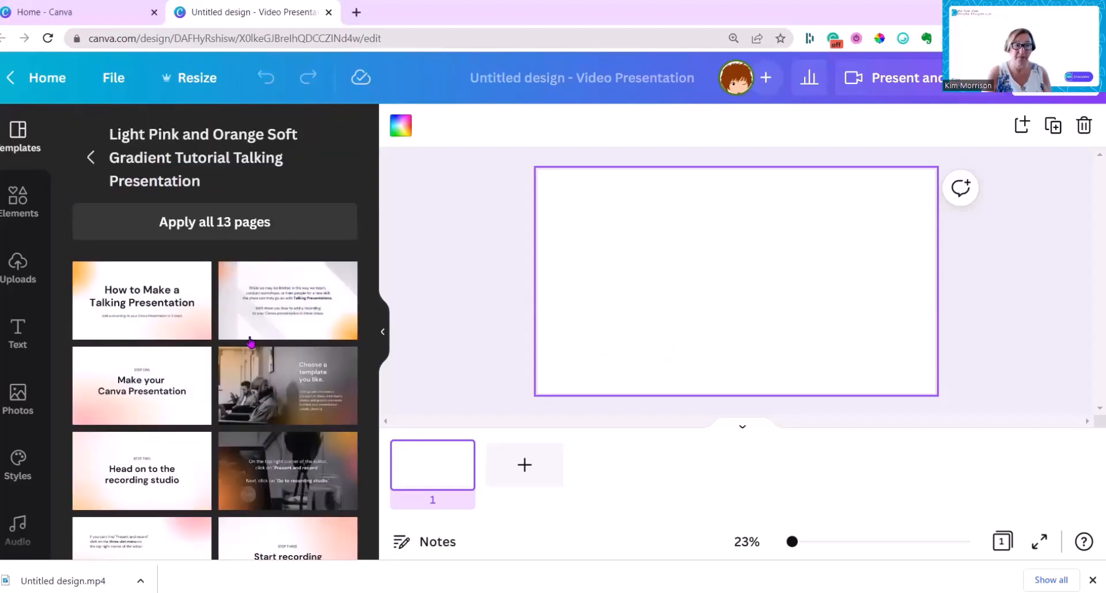
click(213, 229)
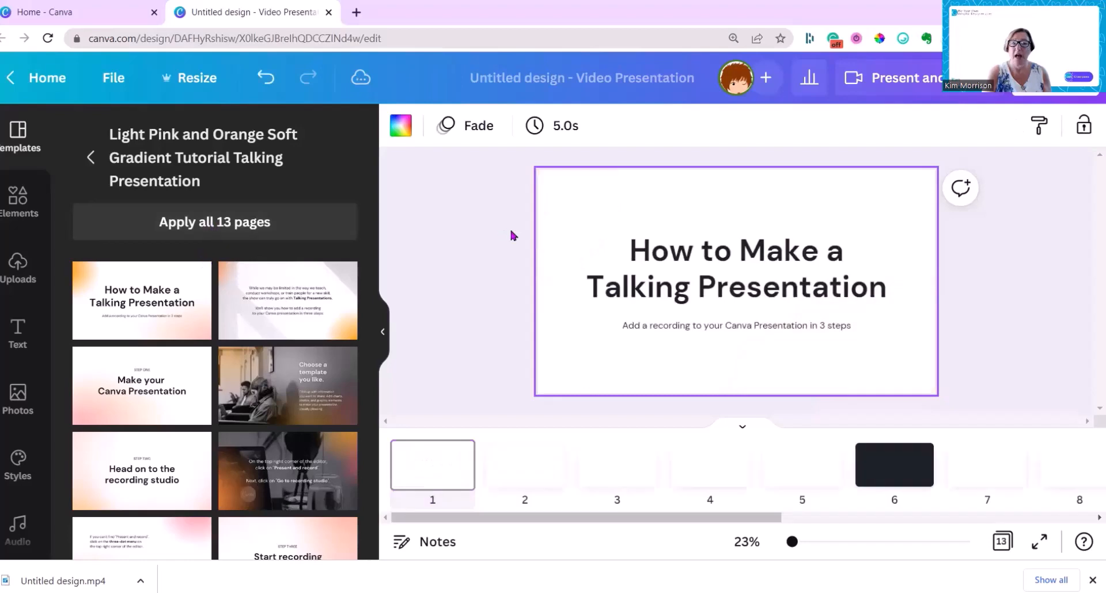
click(576, 458)
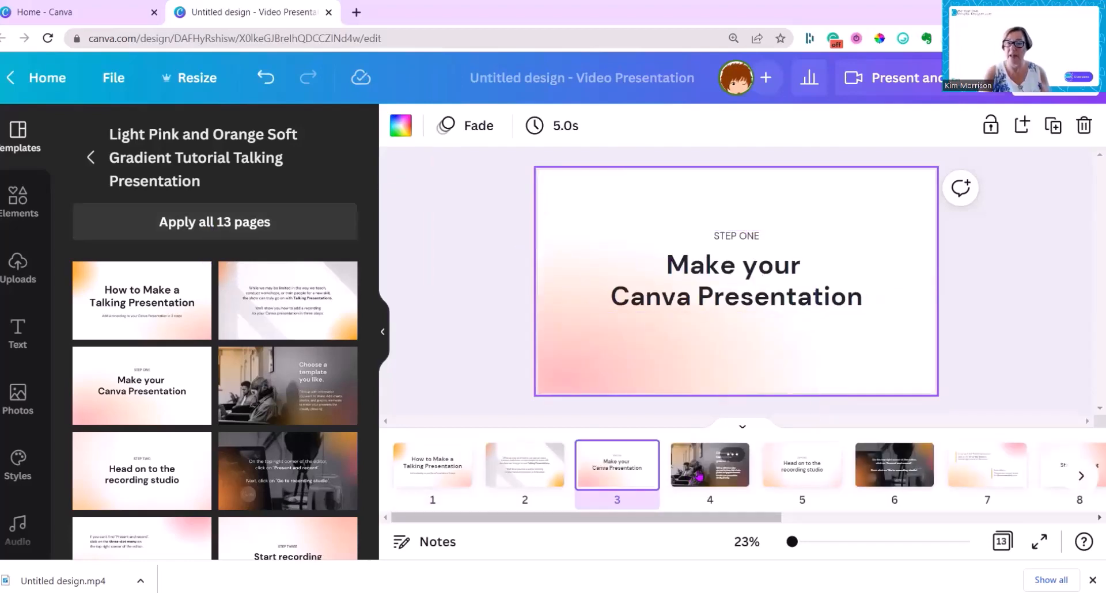
click(699, 477)
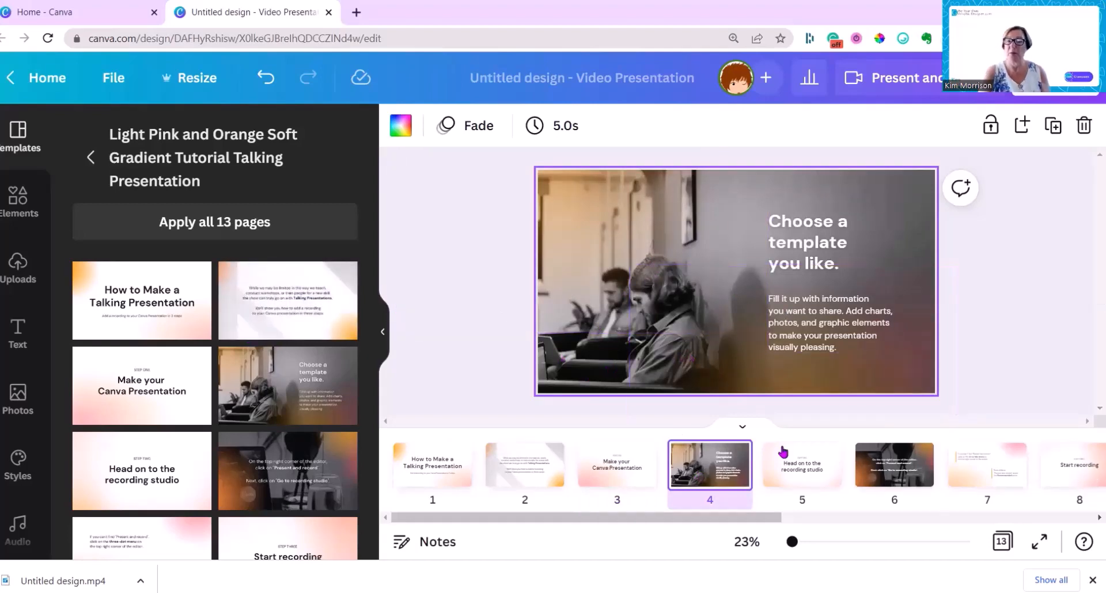
On page 1, recolour the orange gradient in the upper-left corner with the blue from the BYOGD brand palette
click(420, 467)
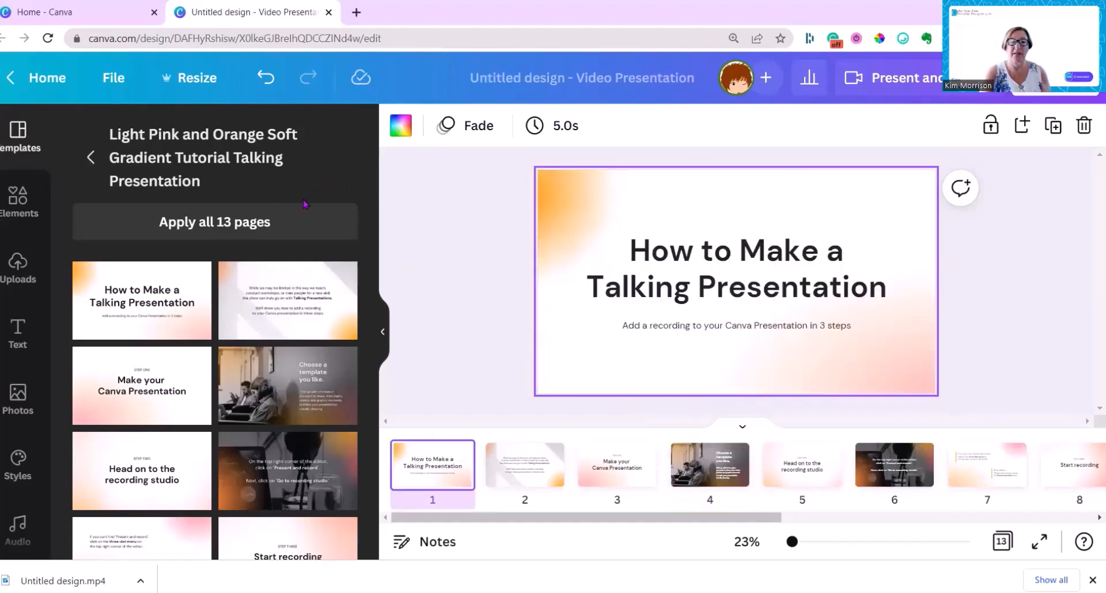
click(401, 125)
click(450, 156)
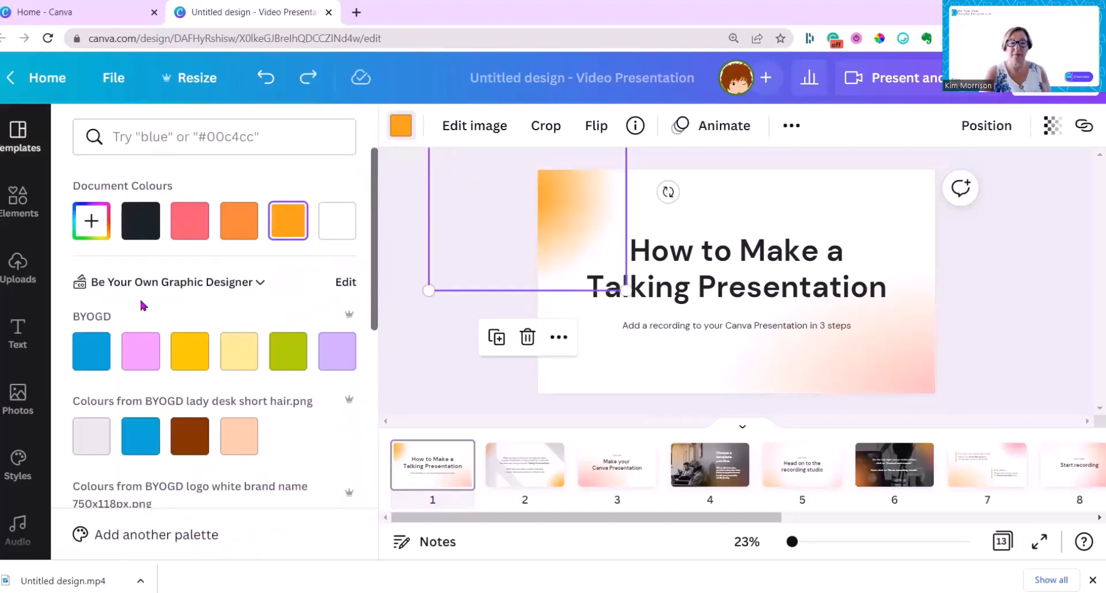
click(90, 351)
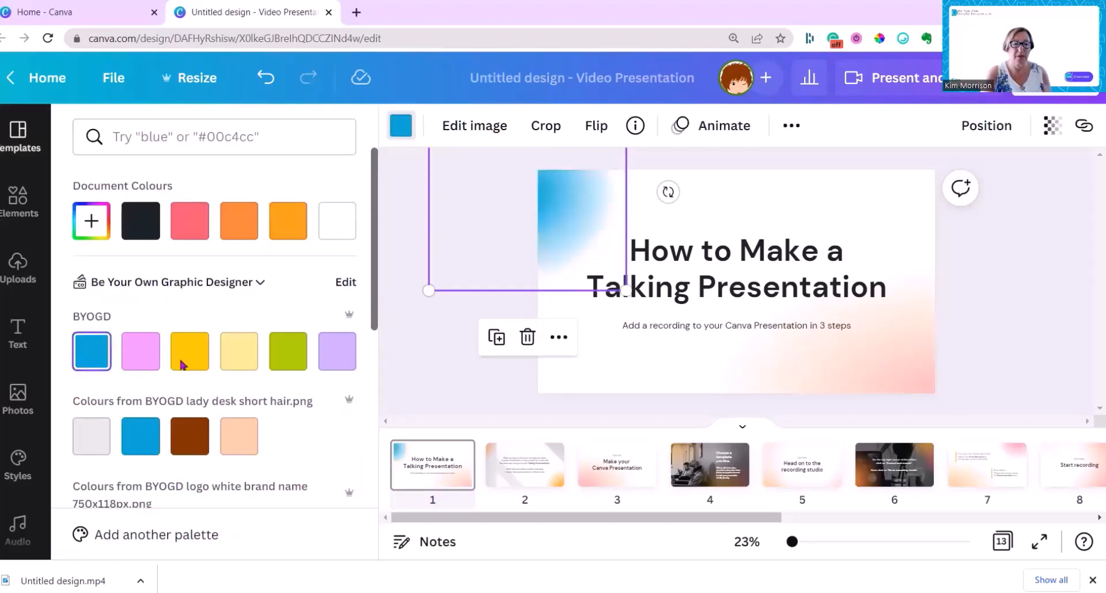
Replace the pink in page 1's lower-right gradient with the BYOGD blue and apply the change across all pages
click(882, 366)
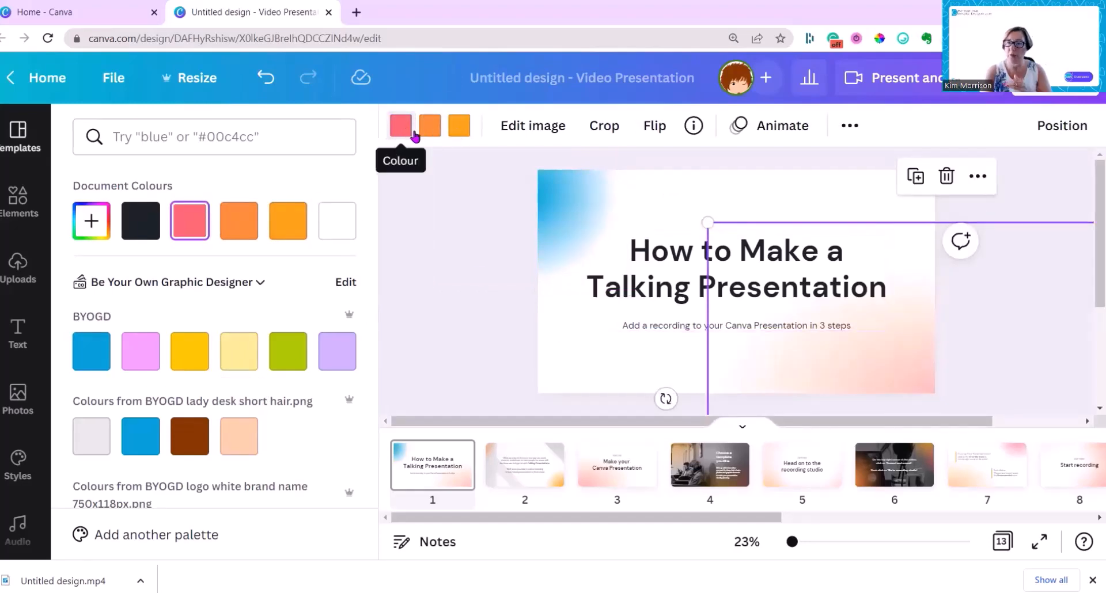
click(95, 357)
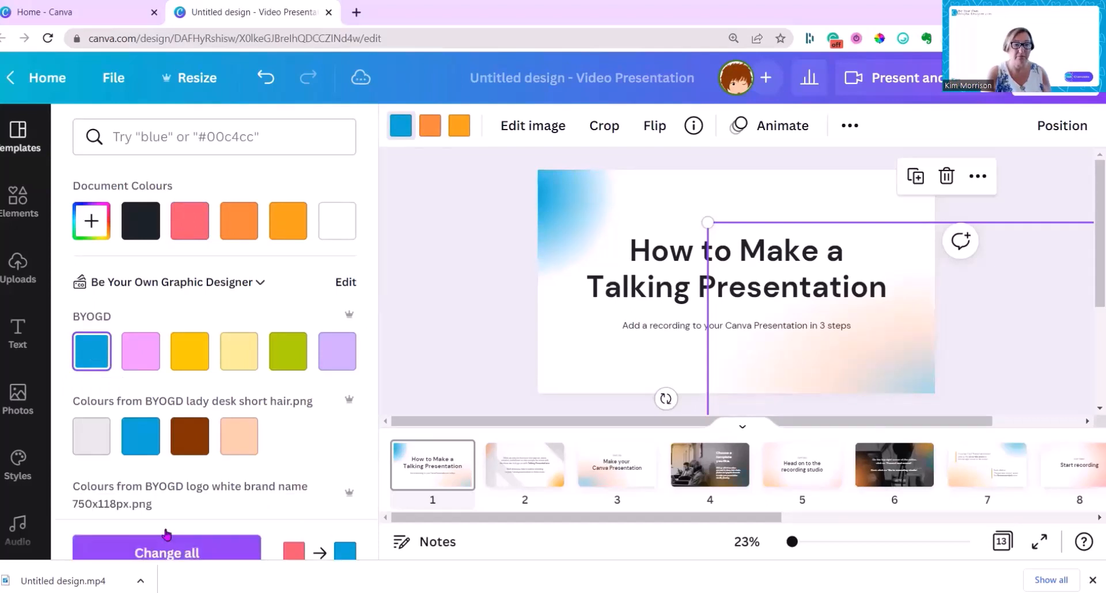
click(167, 534)
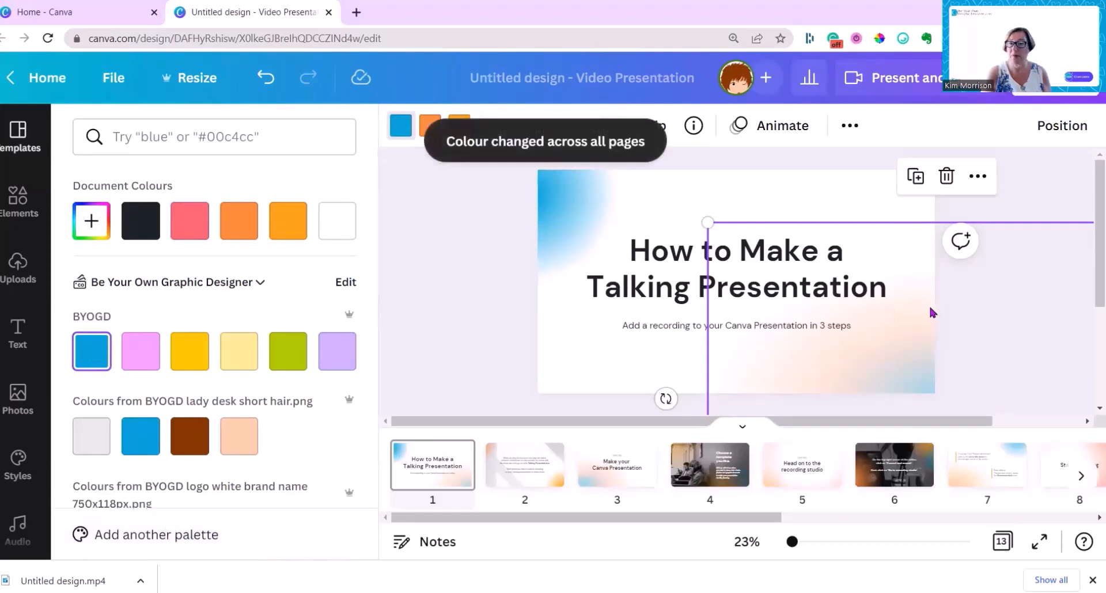
Replace the lower-right gradient's yellow-orange with the light blue from the logo palette and apply it across all pages
click(459, 127)
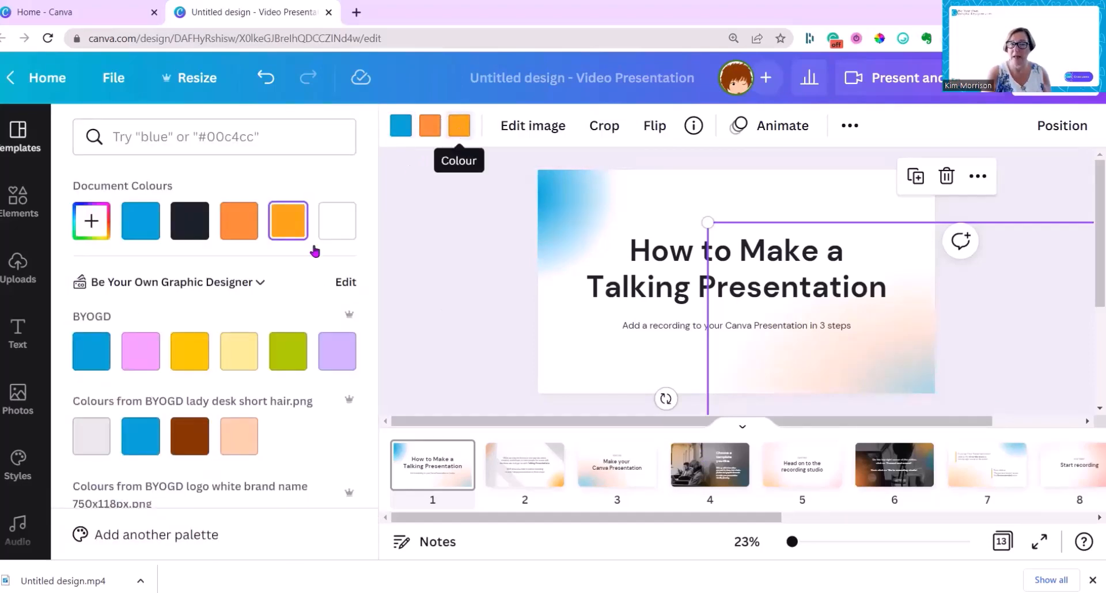
scroll(196, 343, down, 4)
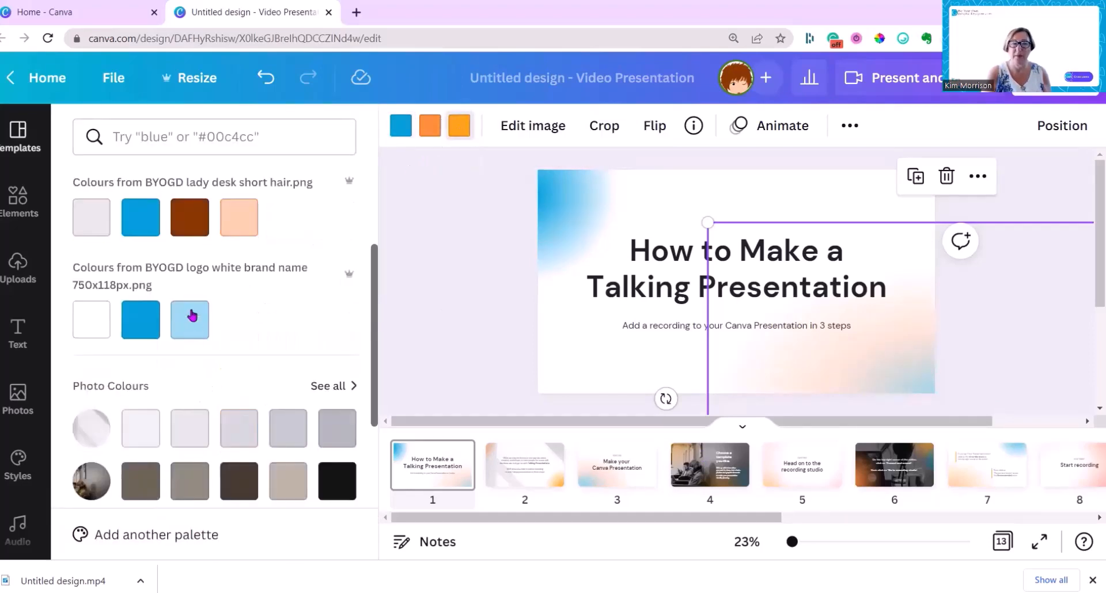
click(191, 316)
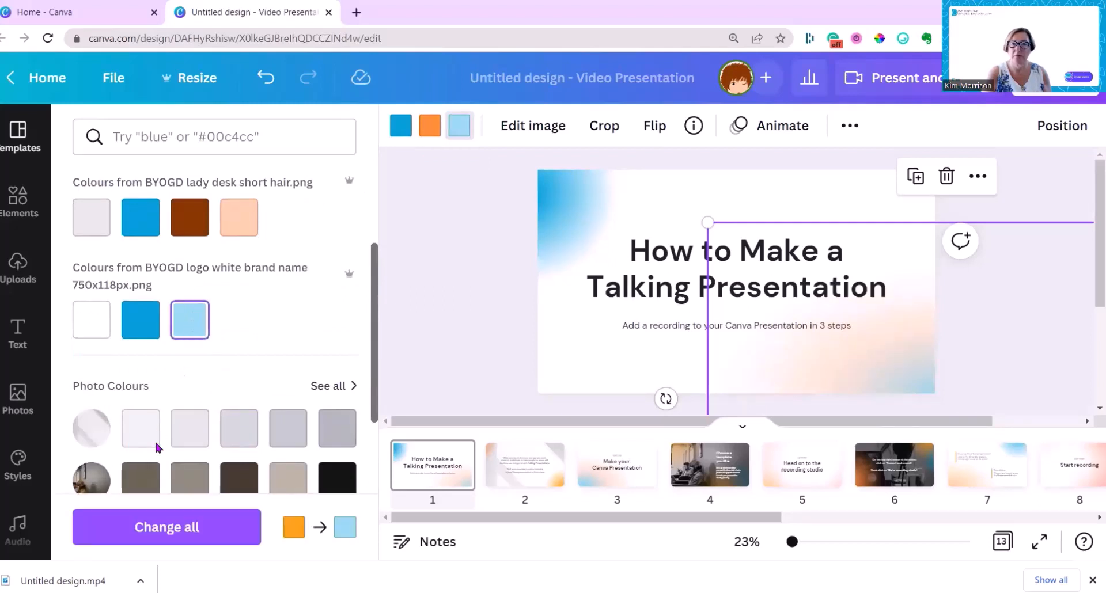
click(167, 536)
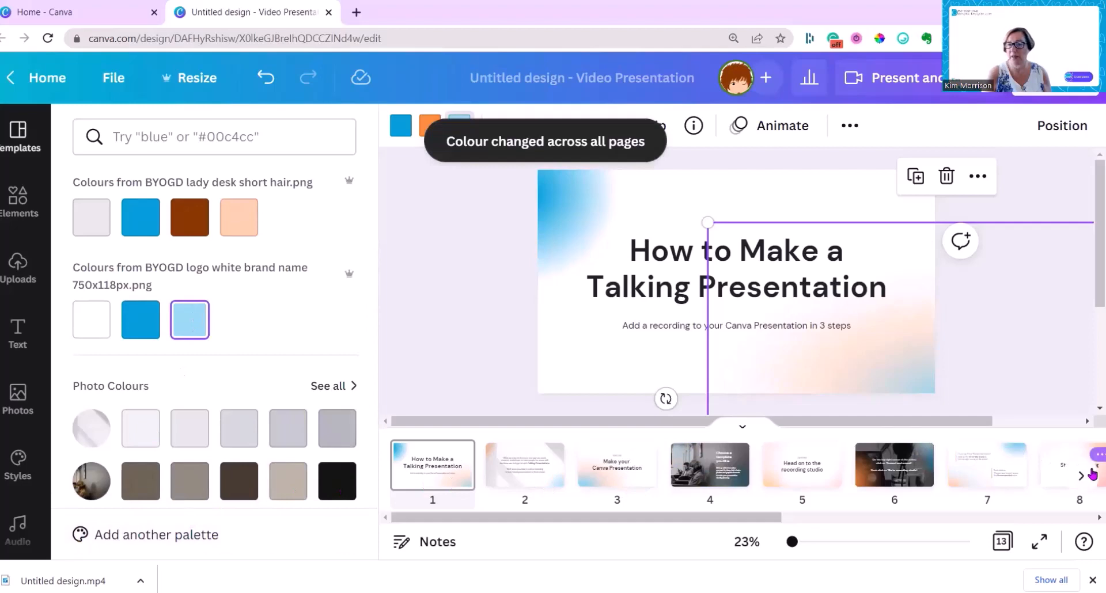
Set the lower-right gradient's remaining orange to the custom light blue #55C4DF, apply it across all pages, and undo that all-pages change
click(430, 127)
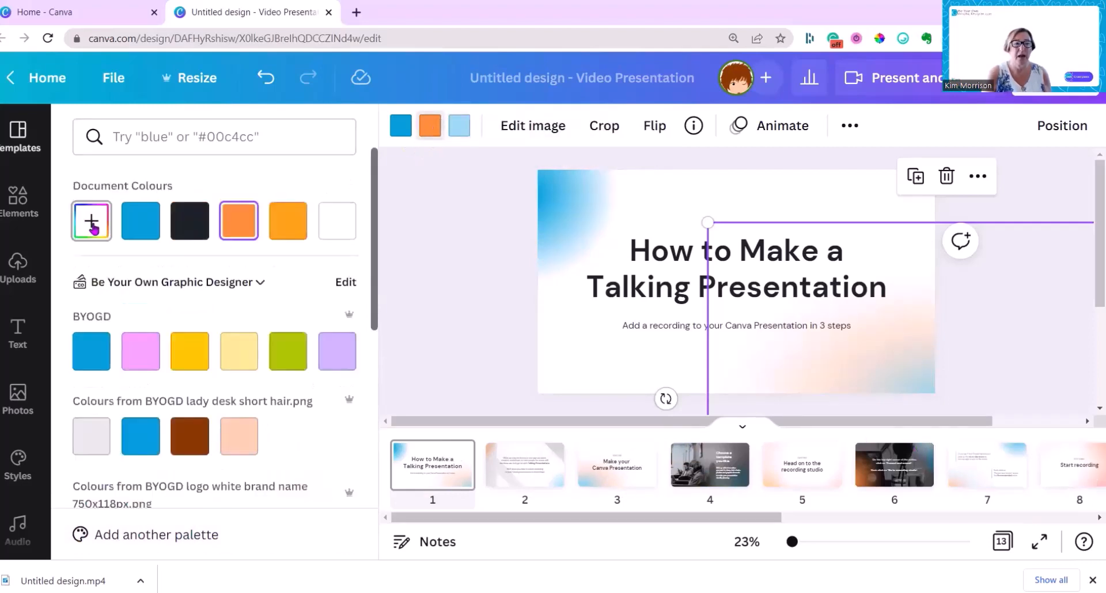
click(92, 225)
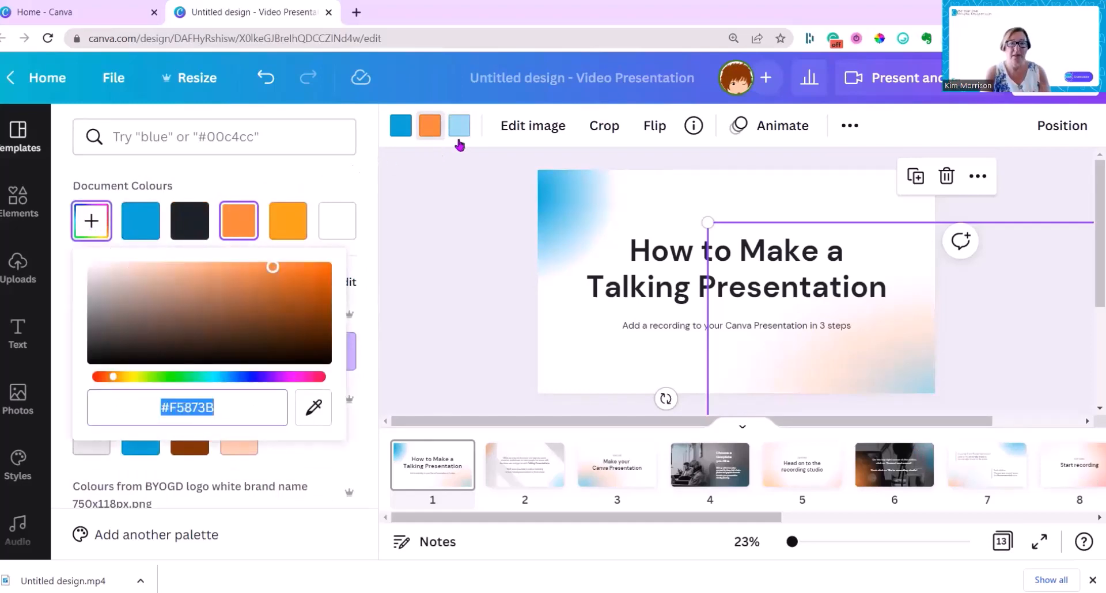
click(171, 408)
drag(171, 407, 242, 407)
text(00AAD4)
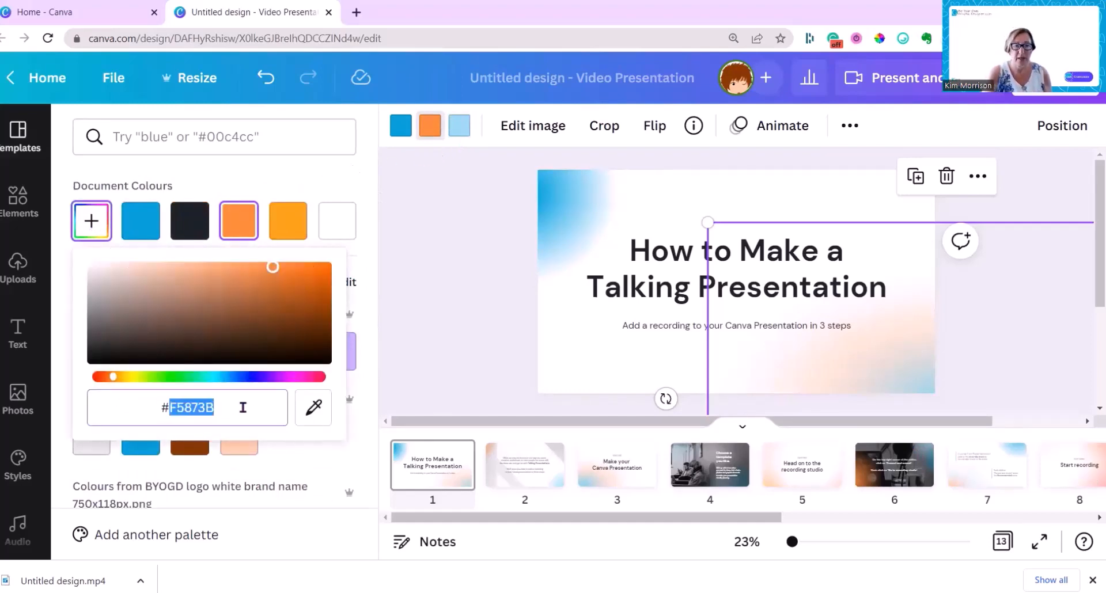
key(Return)
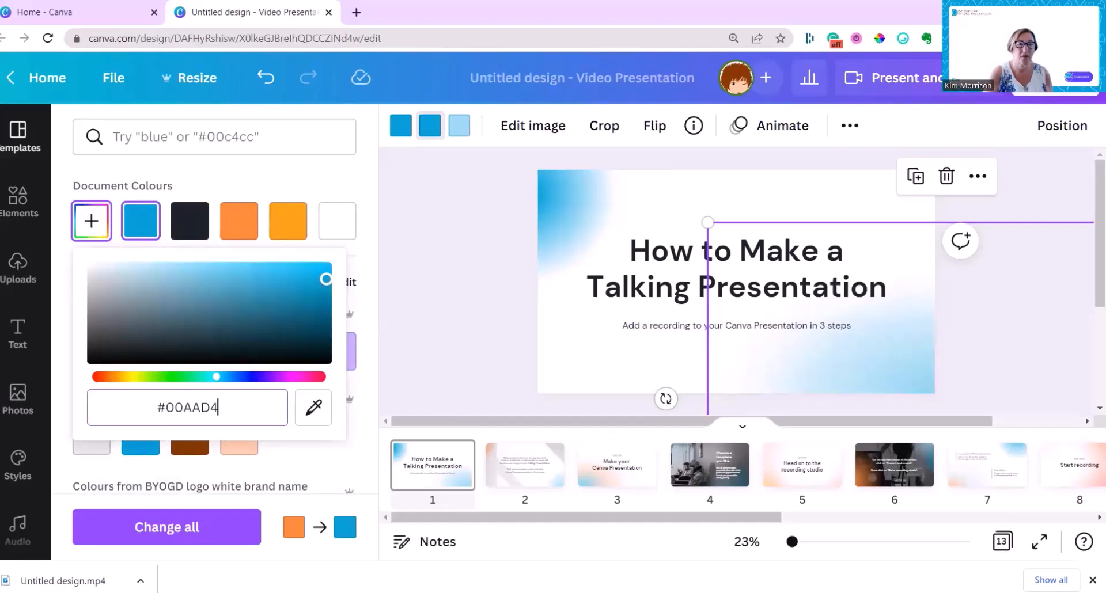
click(276, 277)
drag(277, 277, 238, 274)
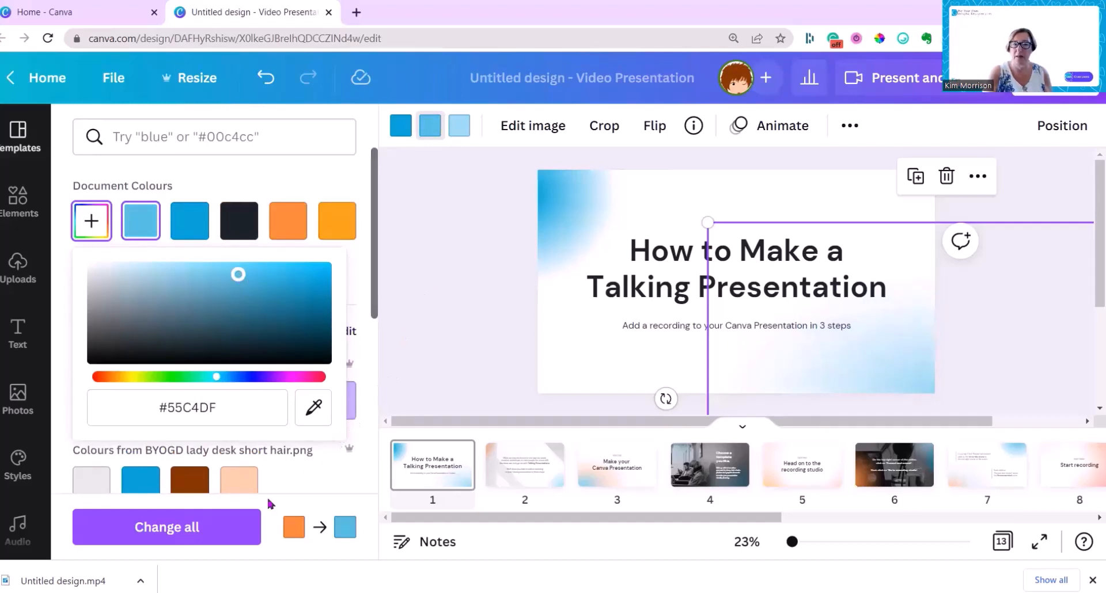
click(171, 532)
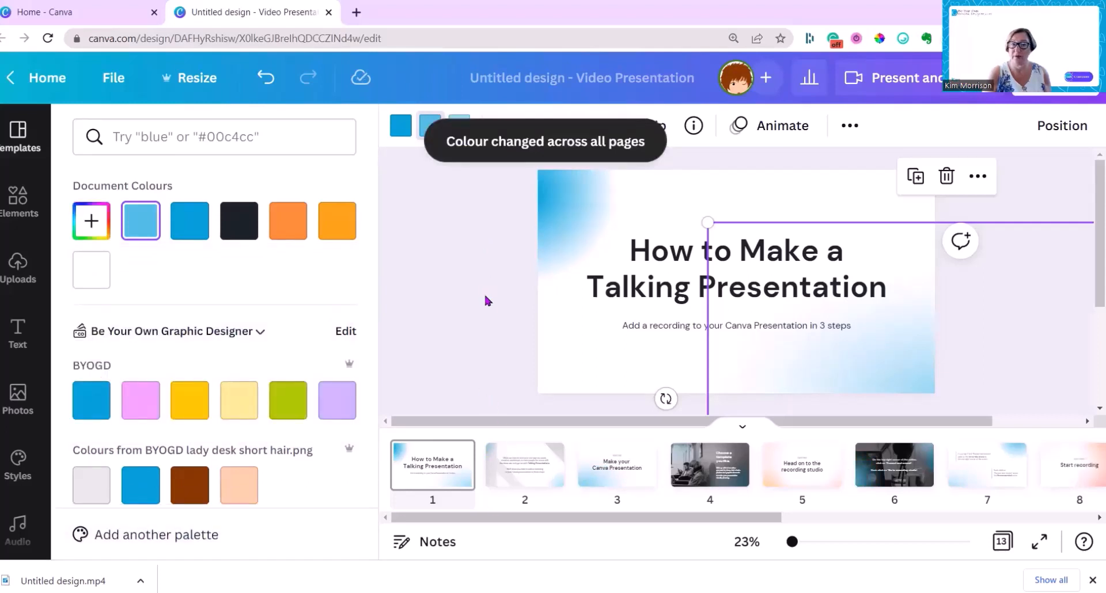
key(ctrl+z)
Change the title's font to Architects Daughter, replace DM Sans with it across the whole design, and open page 2
click(533, 132)
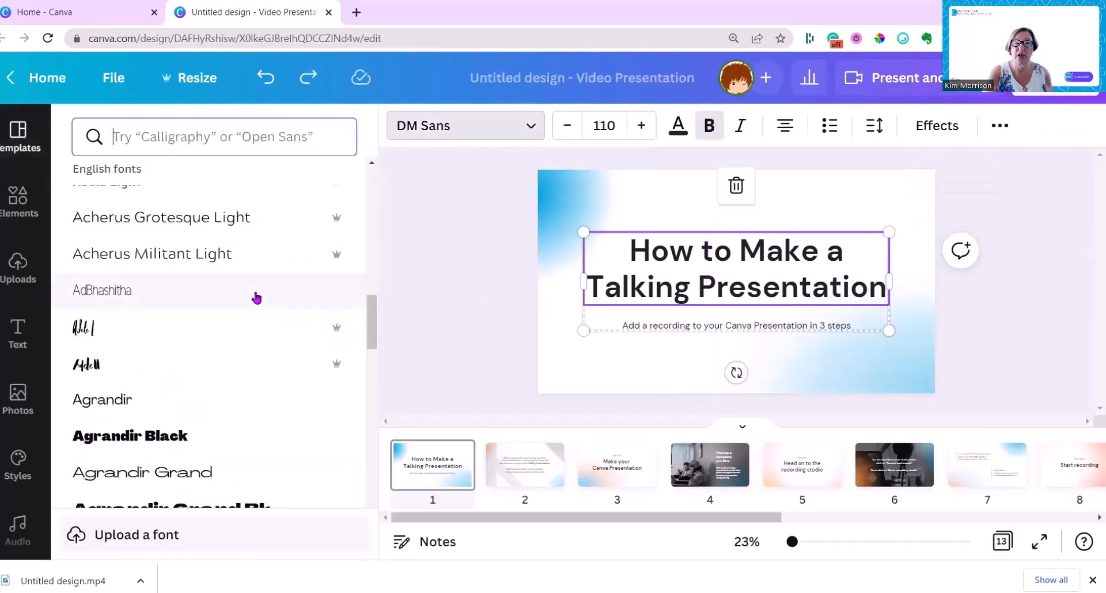
scroll(266, 230, up, 5)
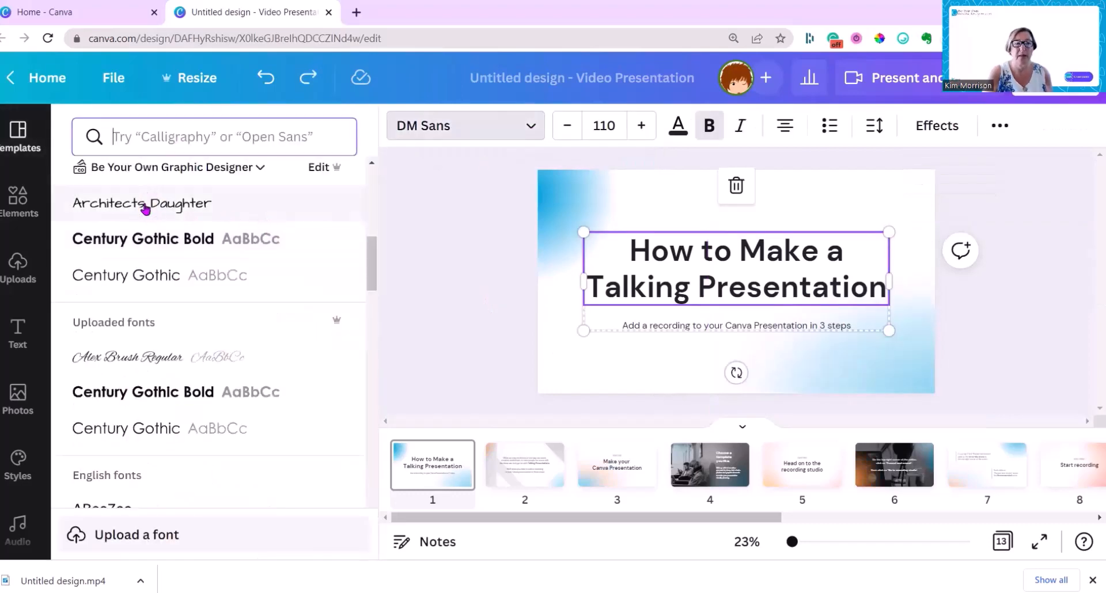
click(144, 208)
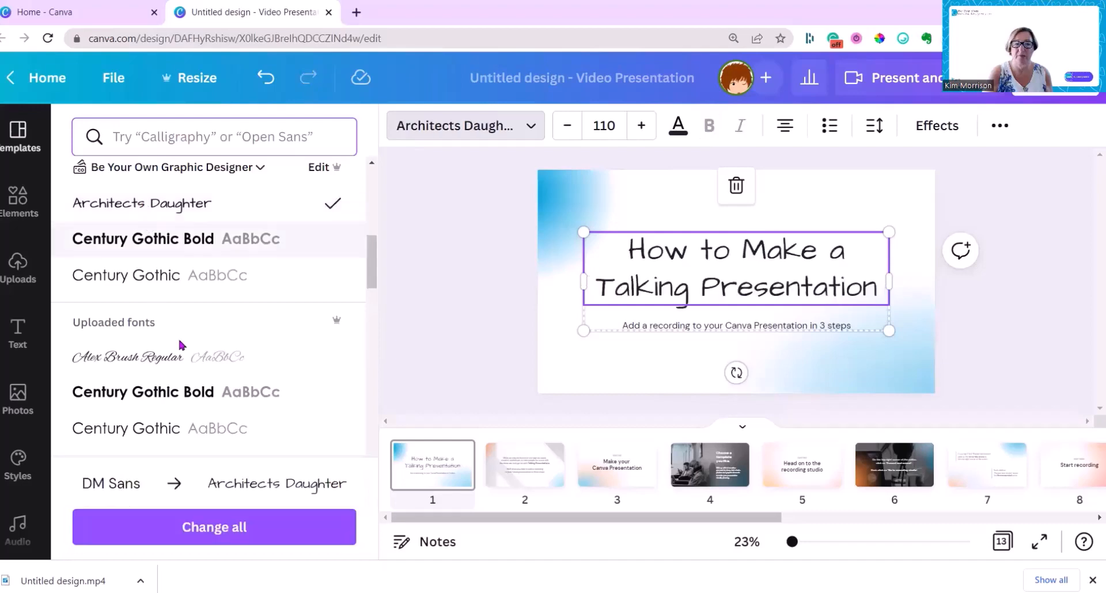
click(214, 534)
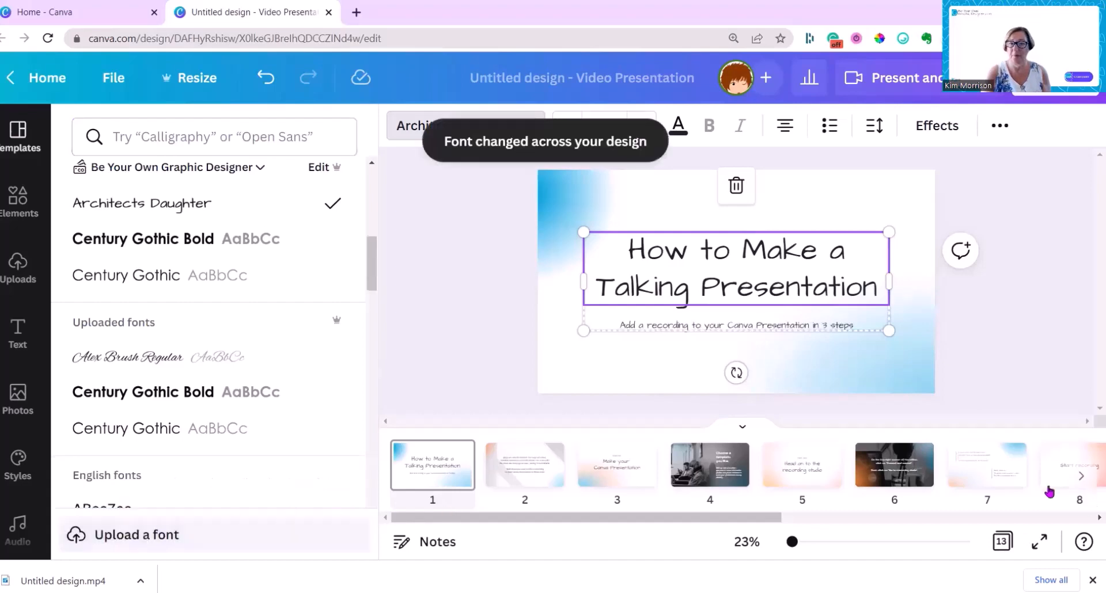
click(500, 465)
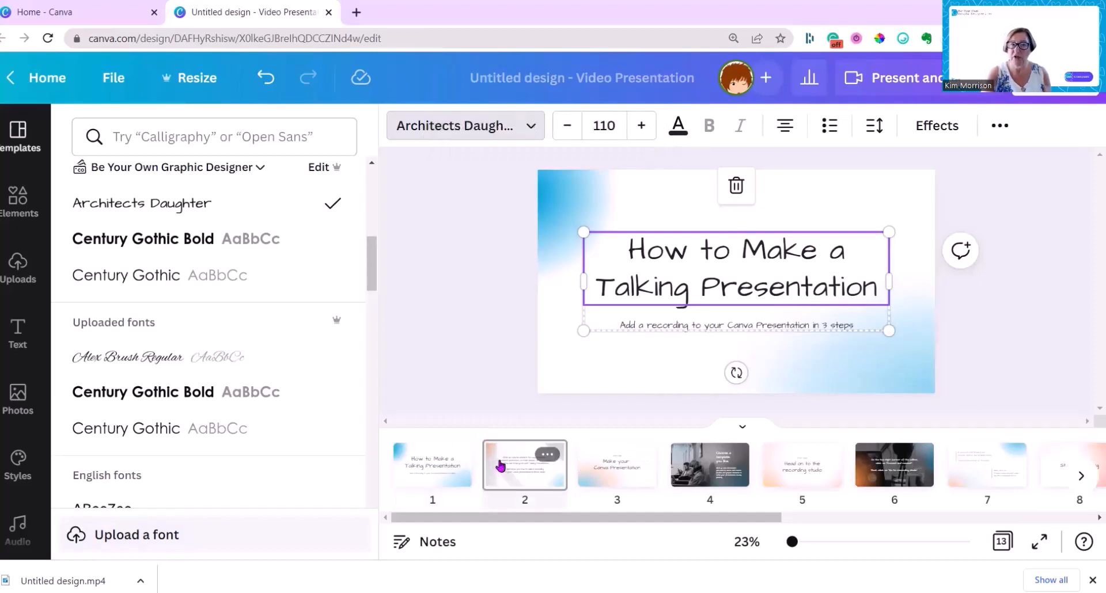
Recolour the orange gradient in page 2's upper-left corner with the BYOGD blue
click(565, 209)
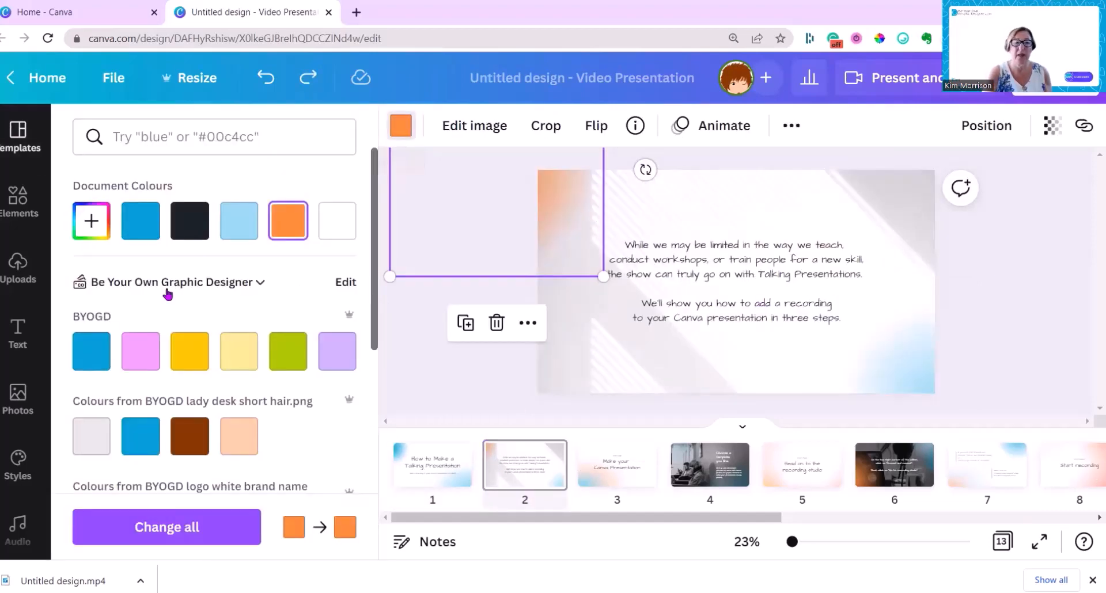
click(92, 351)
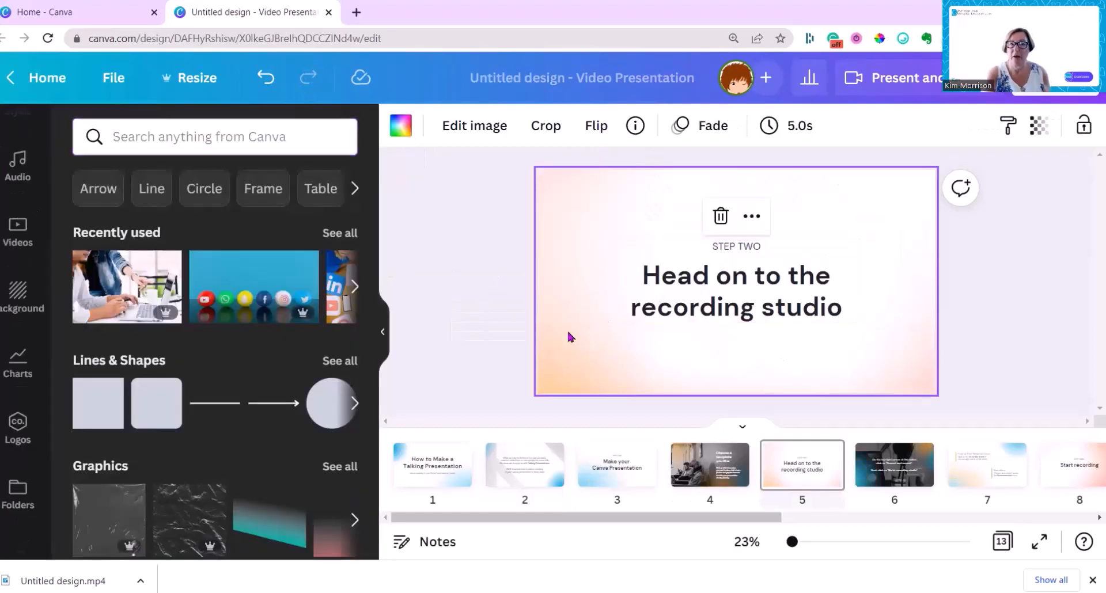
click(466, 133)
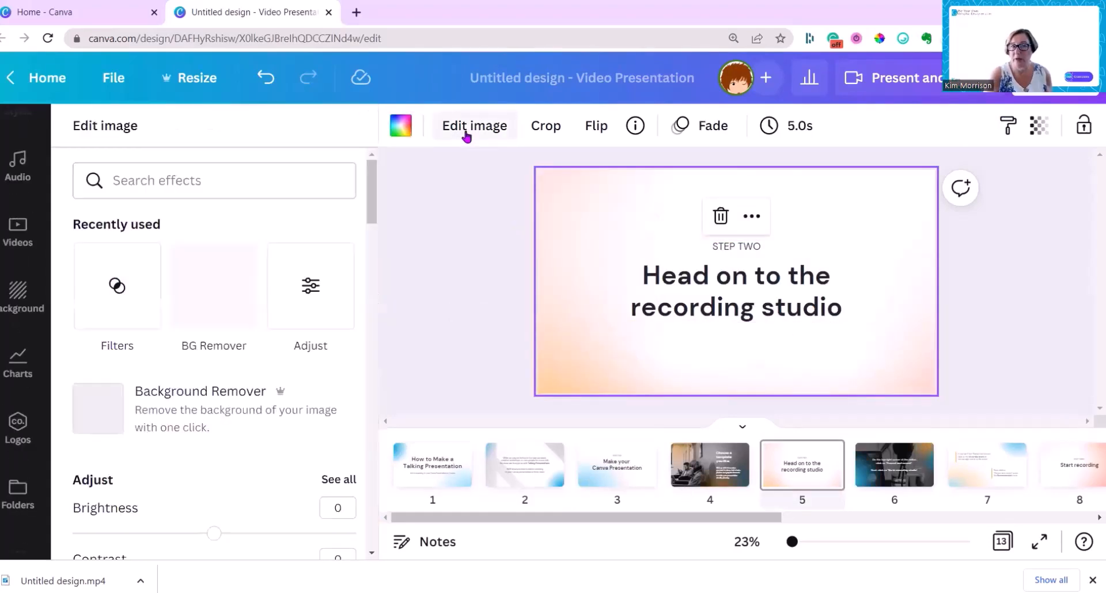
scroll(198, 368, down, 5)
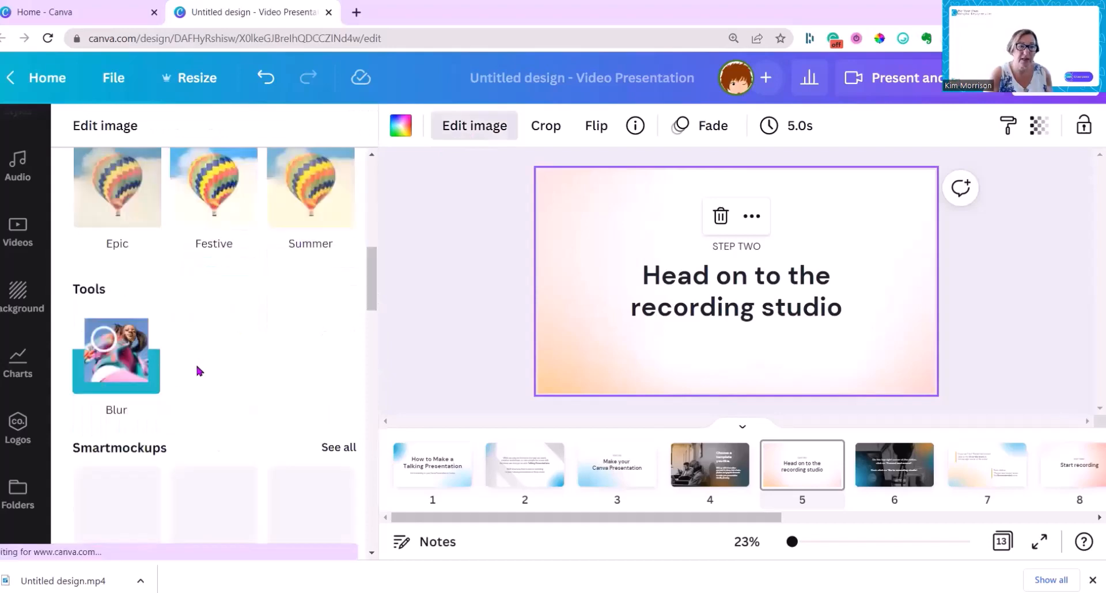
scroll(319, 346, up, 5)
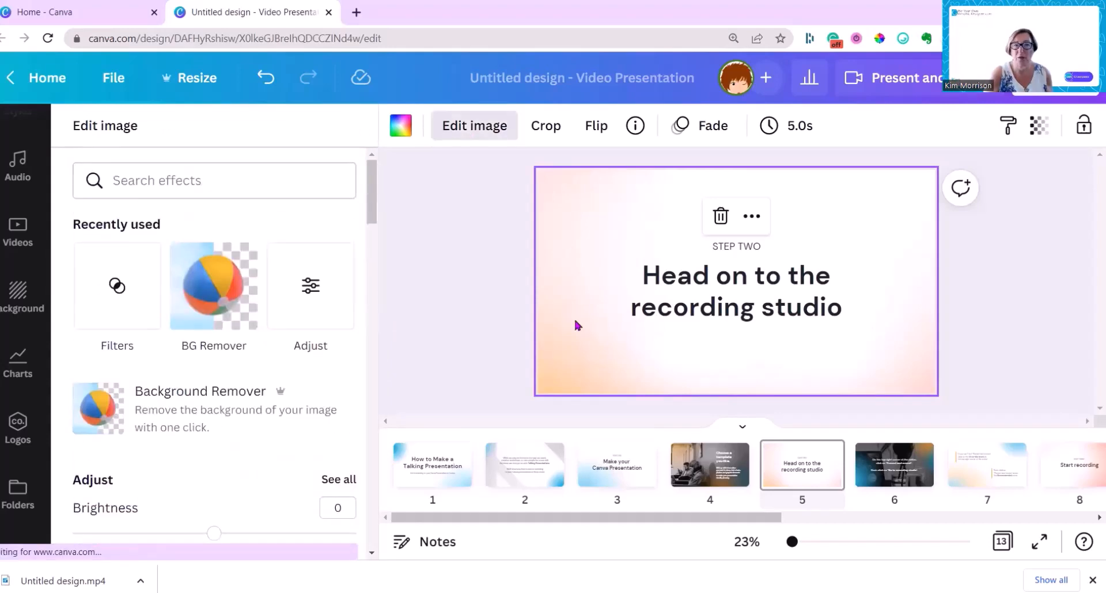
Replace page 5's background with the bright blue gradient that fades to pale blue, from the Gradients background collection
click(18, 298)
click(336, 268)
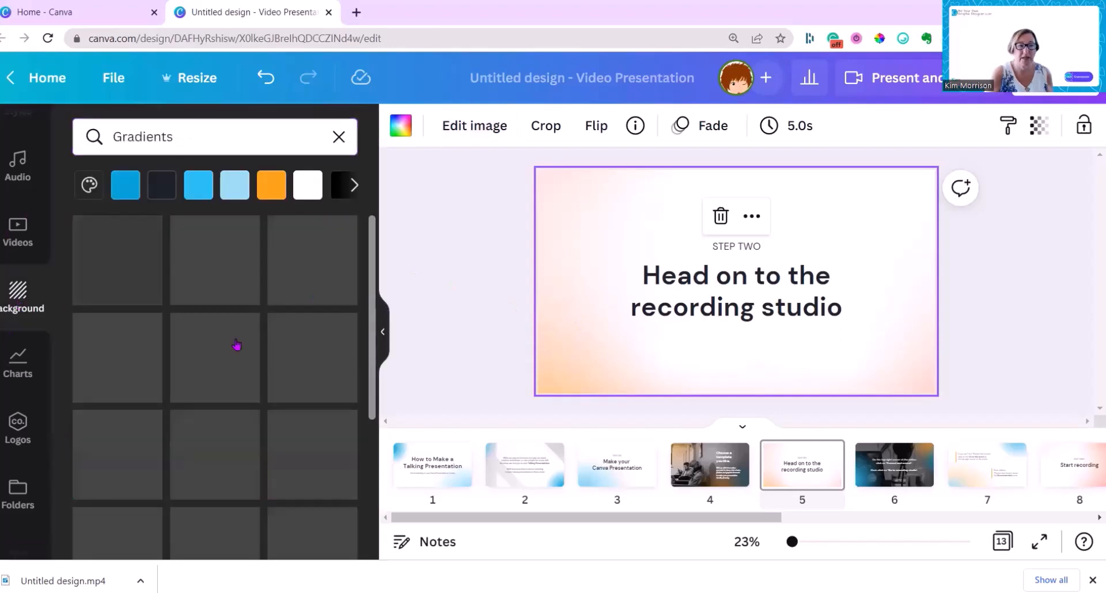
scroll(208, 403, down, 10)
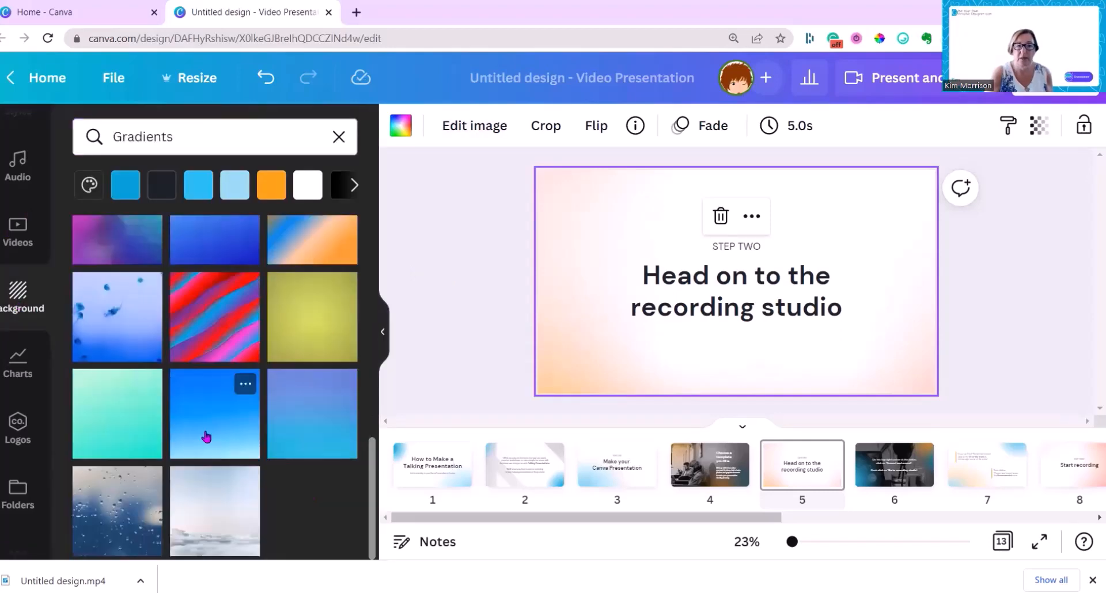
click(207, 437)
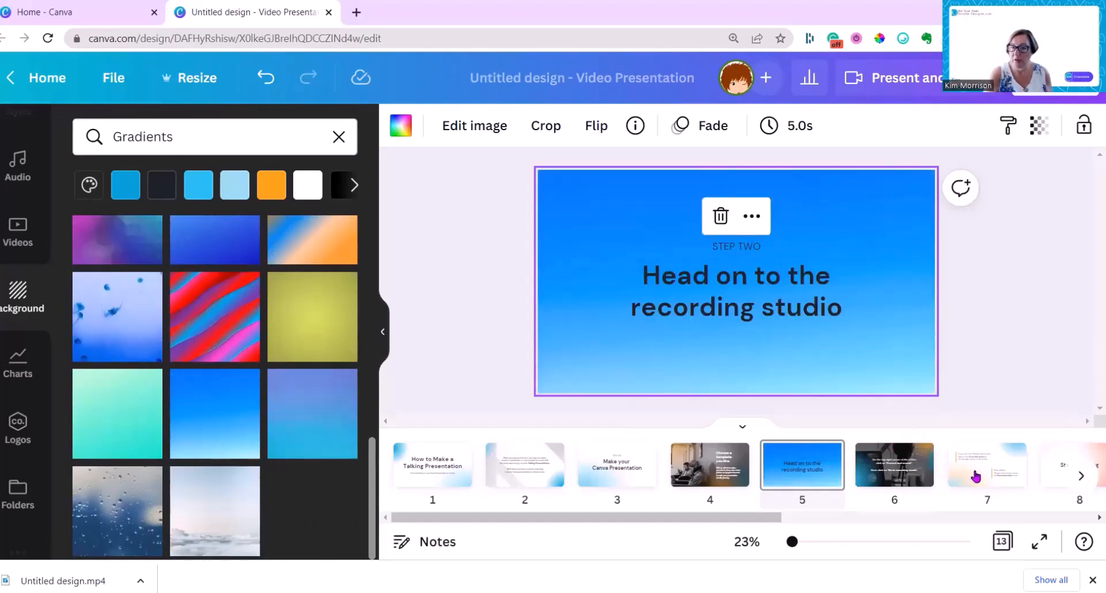
Recolour page 6's dark background photo with the light blue #2fc7ed from the document colours
click(894, 465)
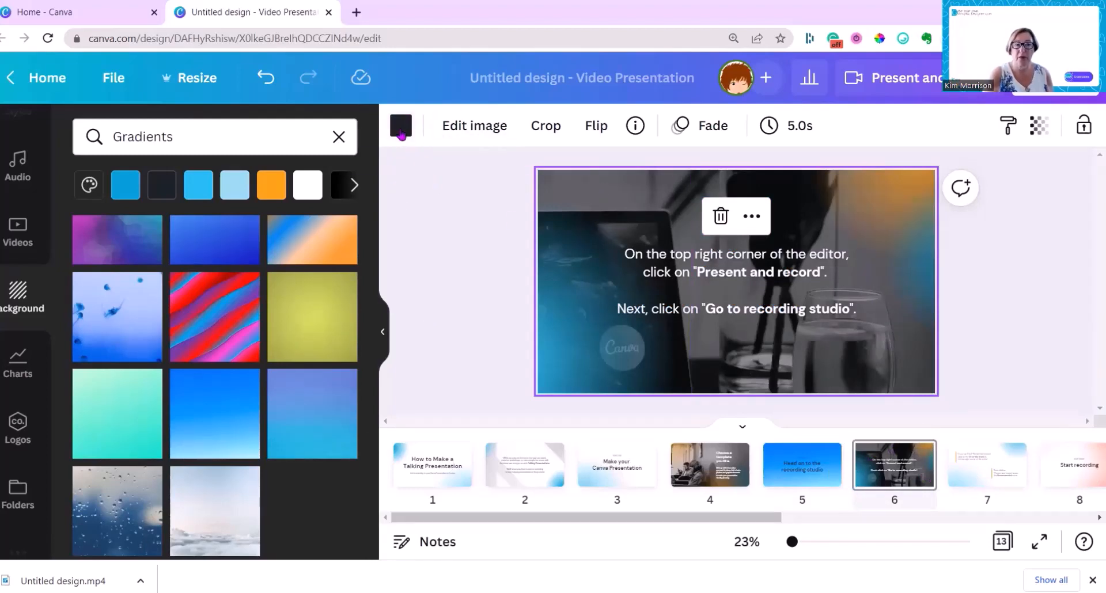
click(401, 135)
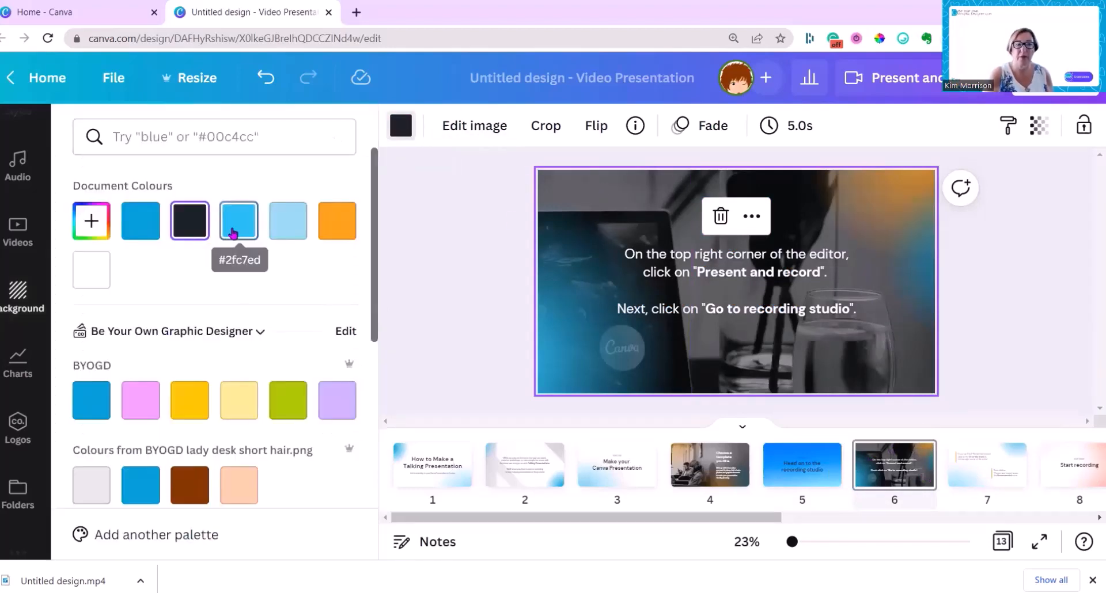
click(233, 233)
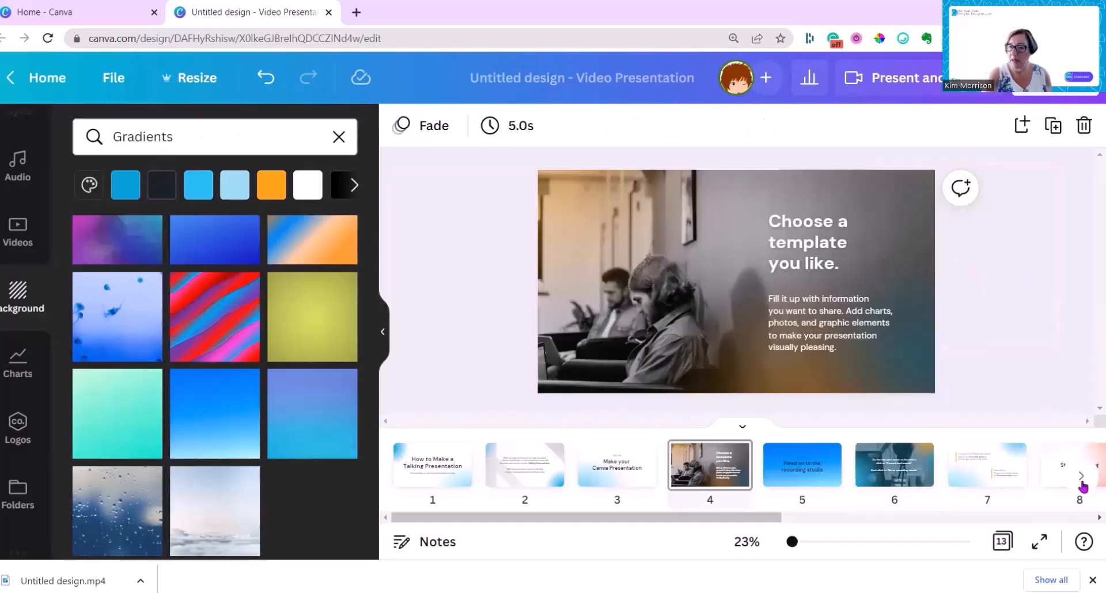
Replace page 8's background with the same bright blue gradient used on page 5
click(1081, 479)
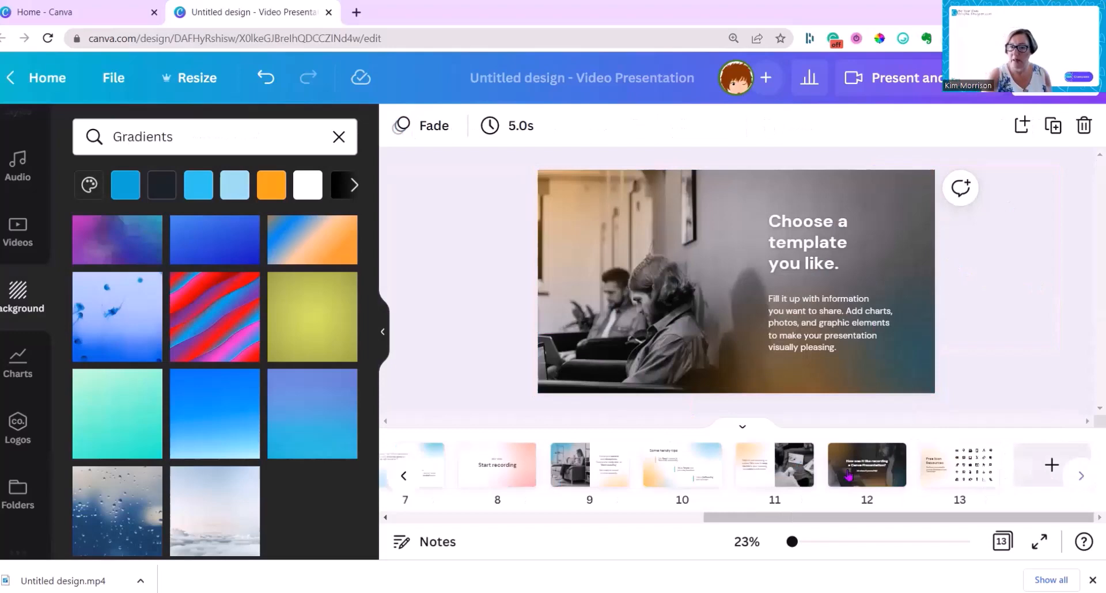
click(499, 464)
click(608, 369)
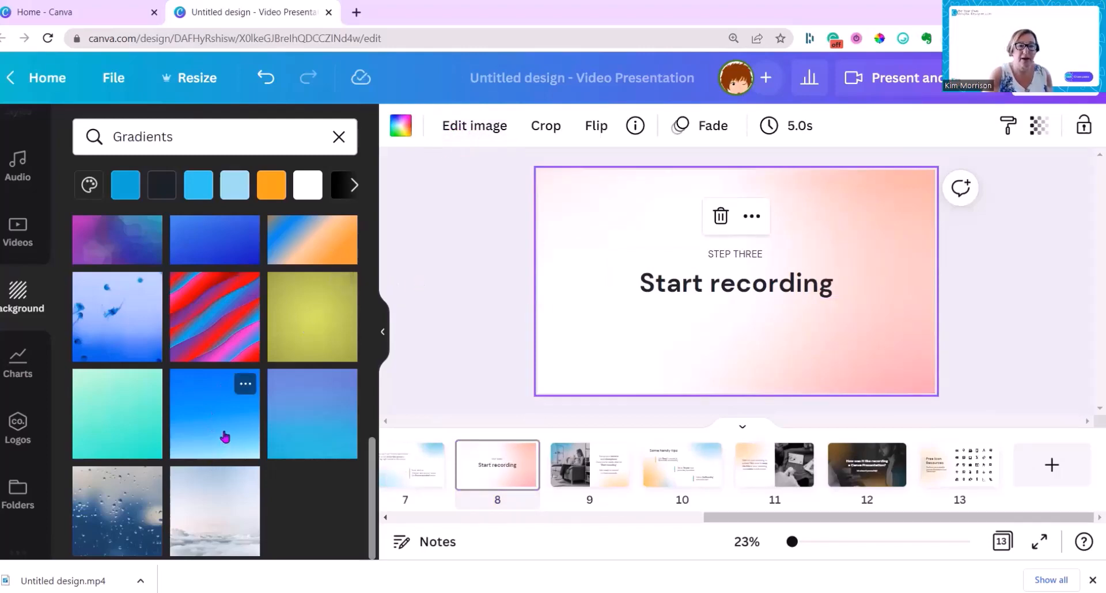
click(225, 437)
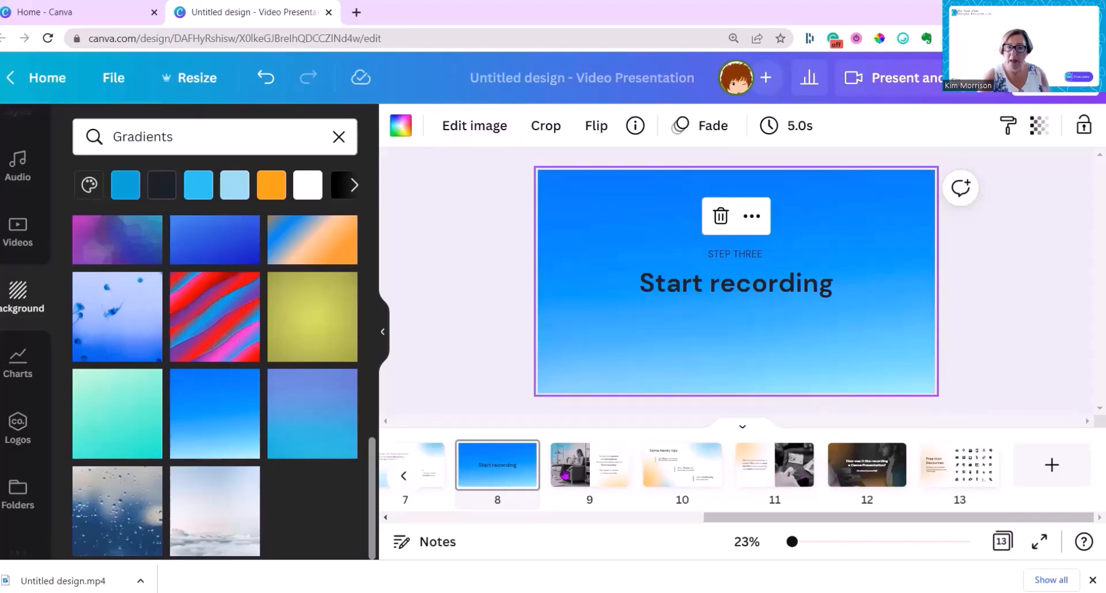
Apply a blue-toned filter to page 9's photo of the woman on the couch
click(564, 476)
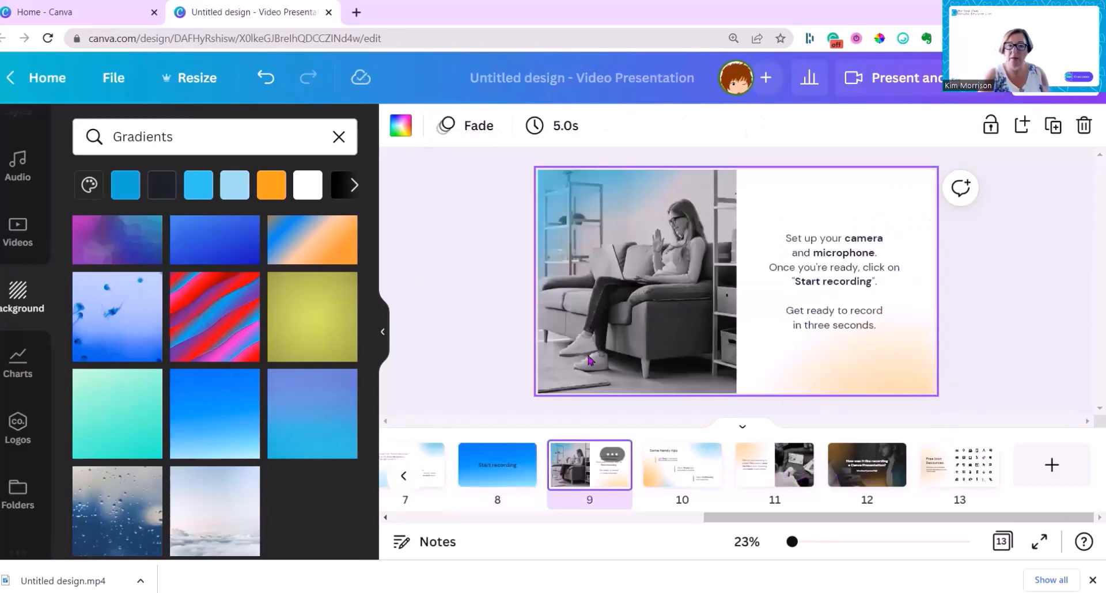
click(615, 311)
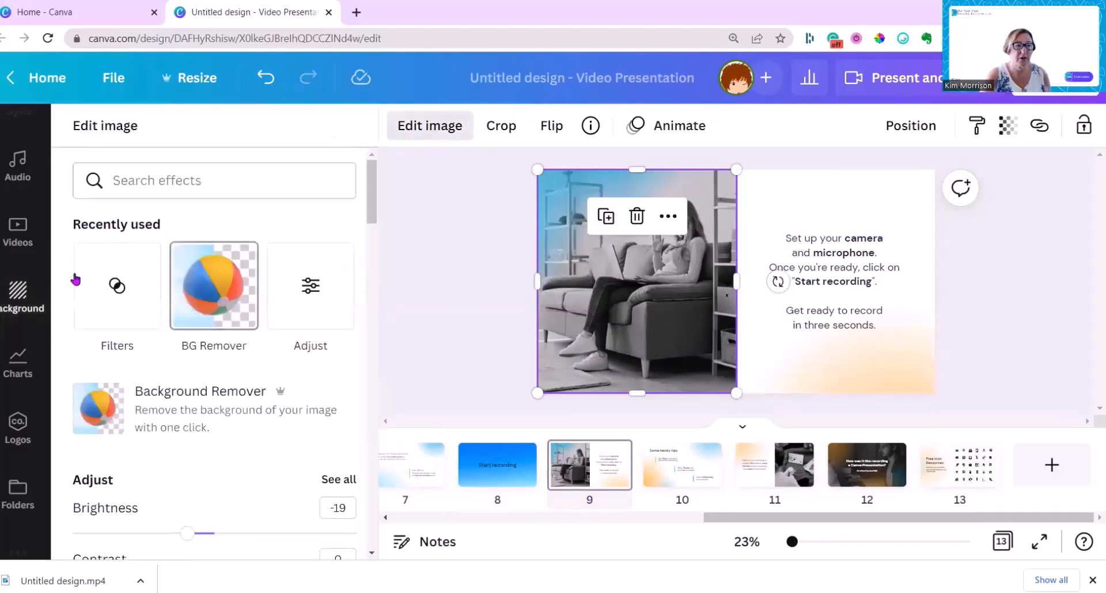
scroll(121, 326, down, 1)
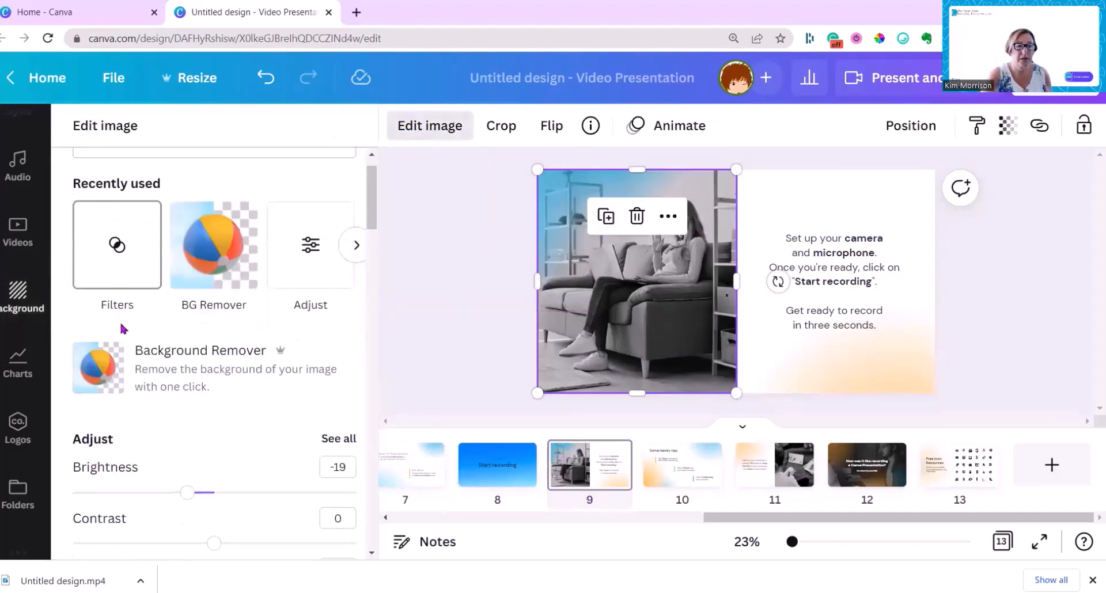
scroll(213, 299, down, 1)
click(339, 176)
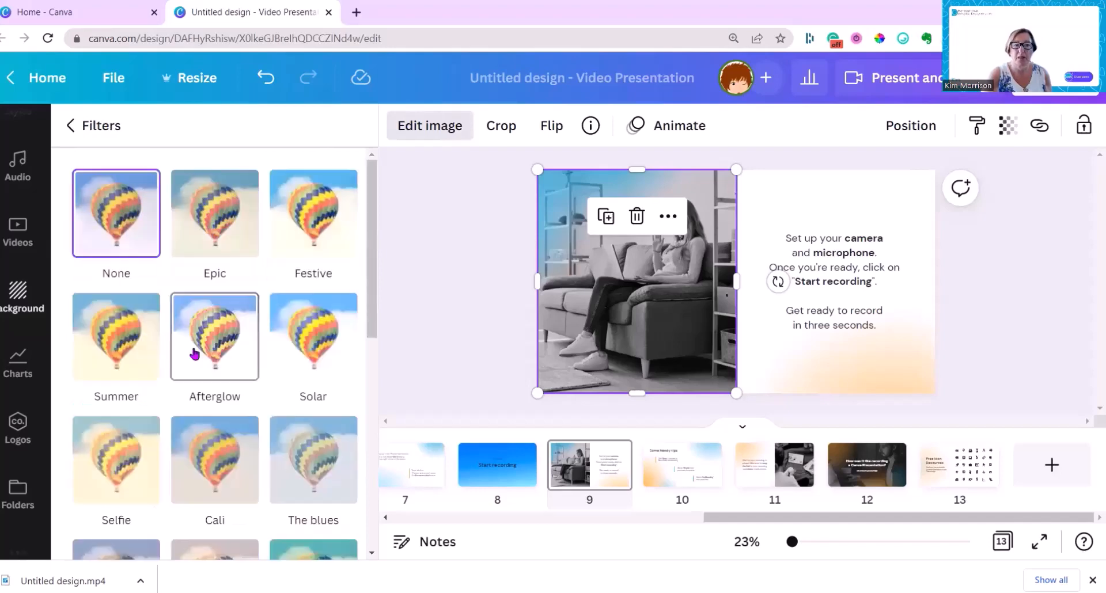
scroll(195, 354, down, 4)
scroll(301, 374, down, 3)
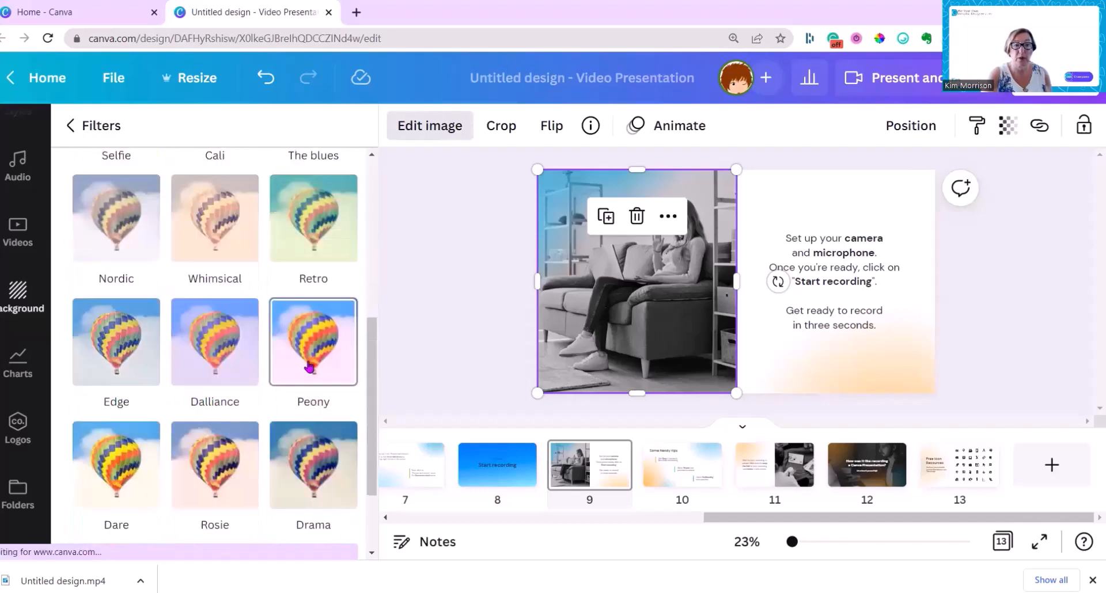
scroll(314, 346, up, 4)
click(324, 324)
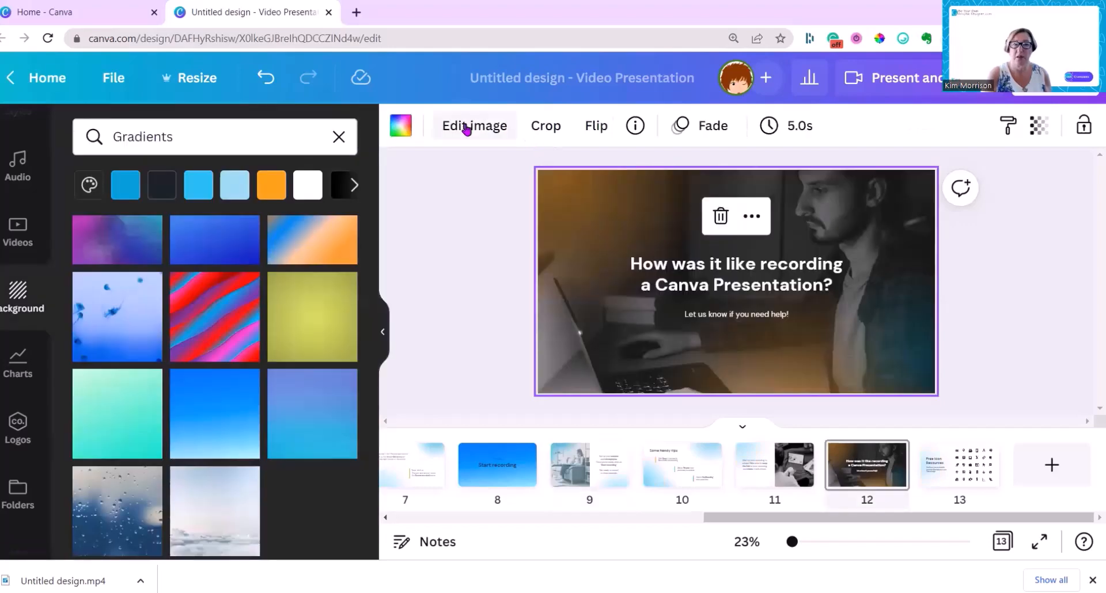
Apply The blues filter to page 12's background photo
click(466, 128)
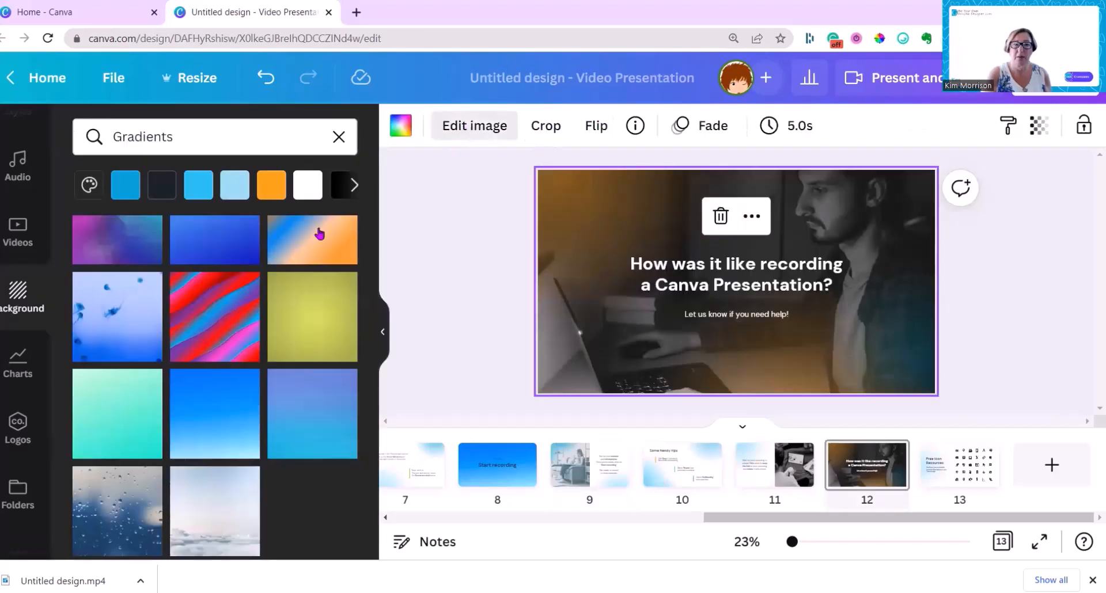
scroll(143, 296, down, 9)
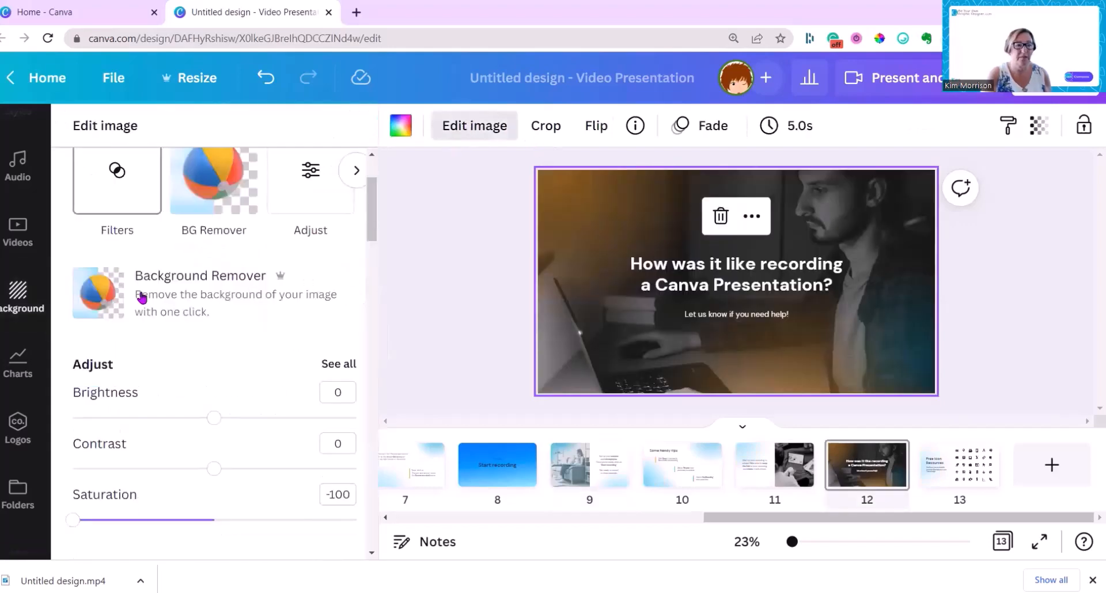
scroll(308, 271, up, 3)
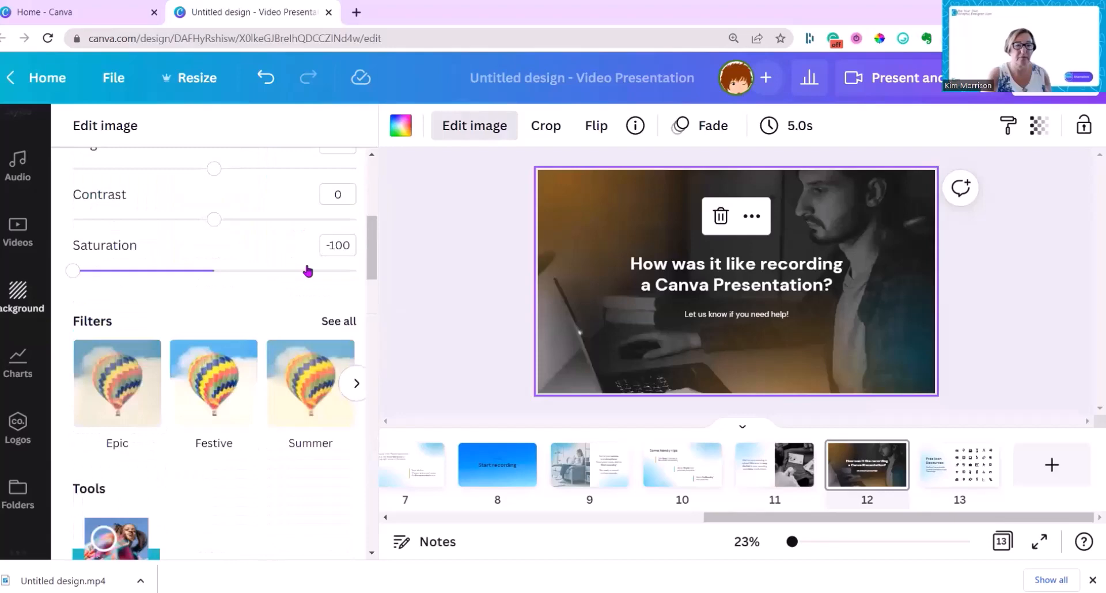
click(339, 328)
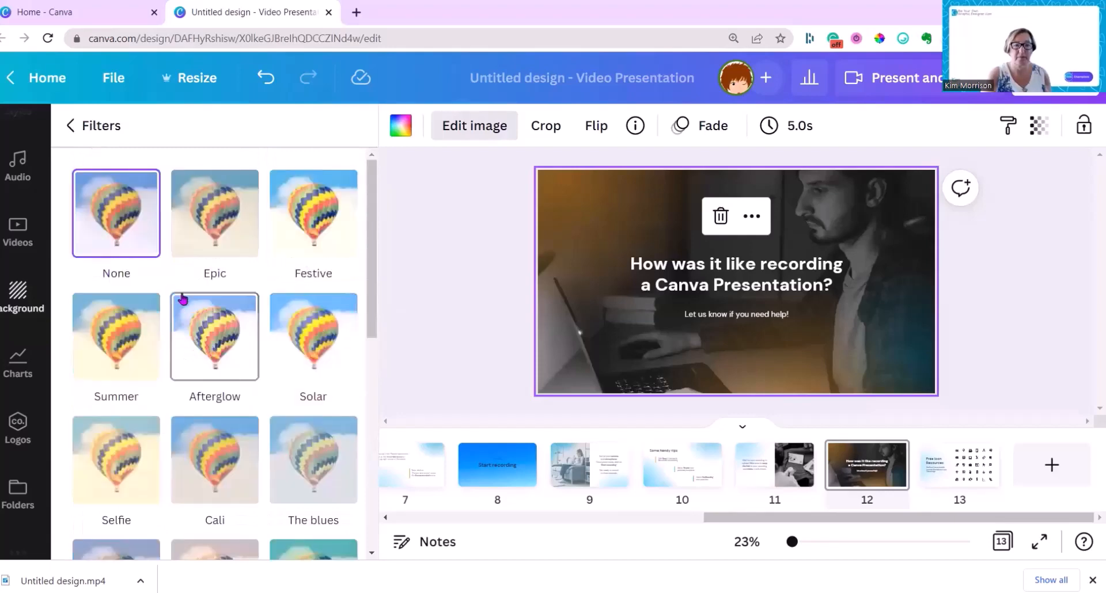
scroll(181, 314, down, 1)
scroll(180, 313, down, 2)
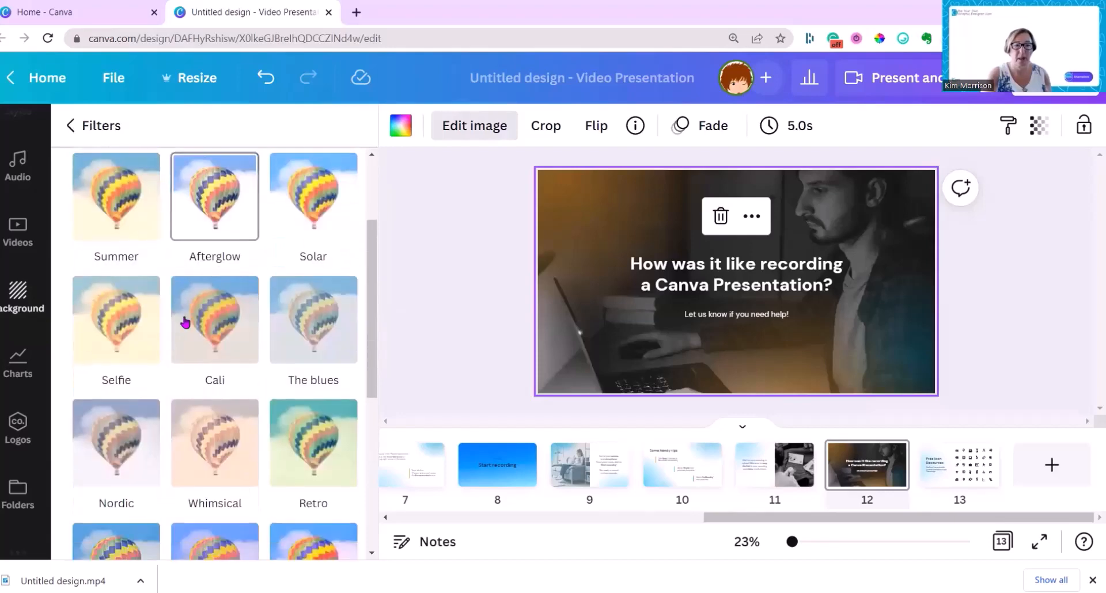
click(339, 326)
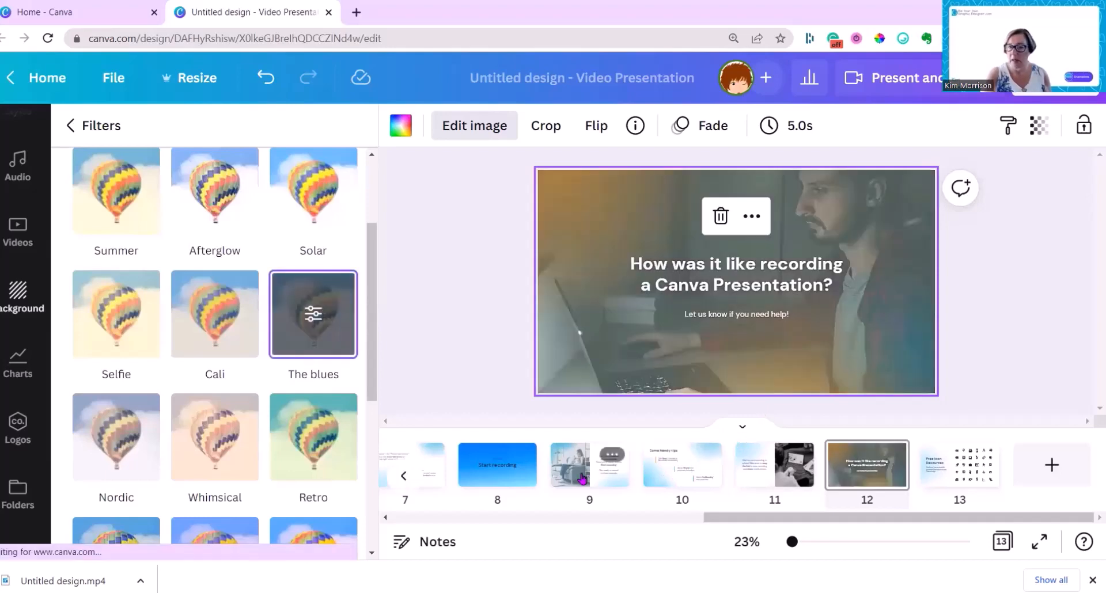
Apply The blues filter to the laptop photo on page 11
click(777, 469)
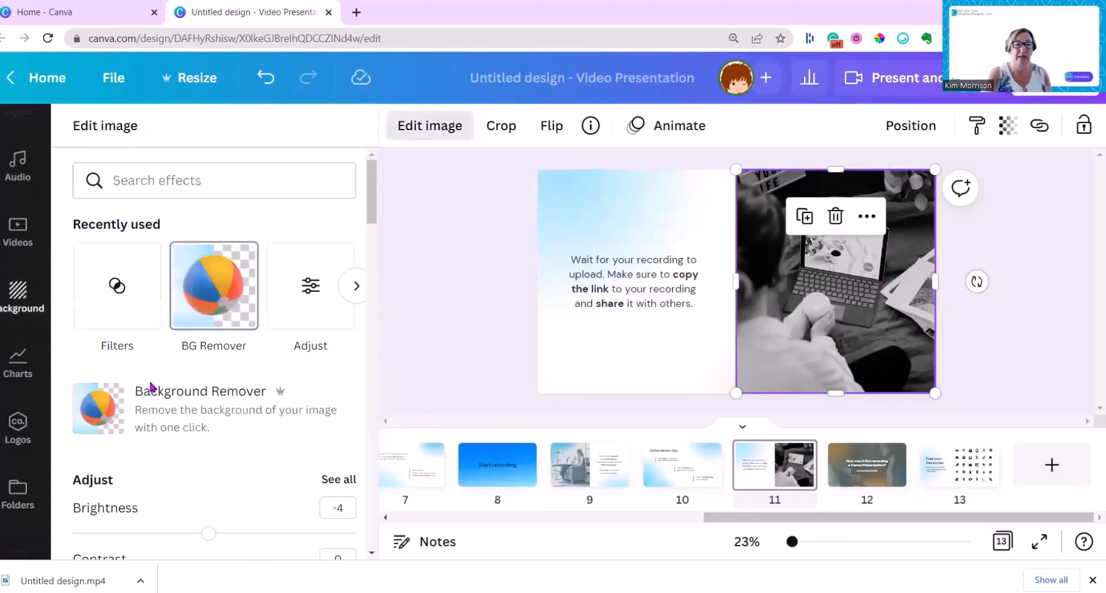
click(133, 320)
scroll(314, 309, down, 3)
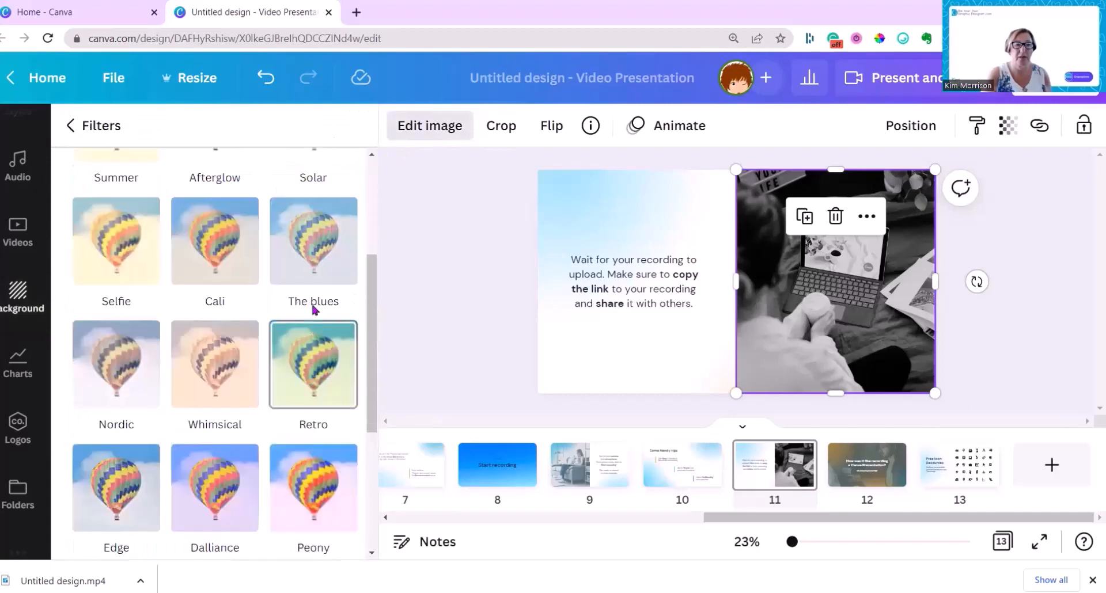
click(321, 237)
Delete page 4's background photo and set its heading and body text to the near-black document colour
click(406, 476)
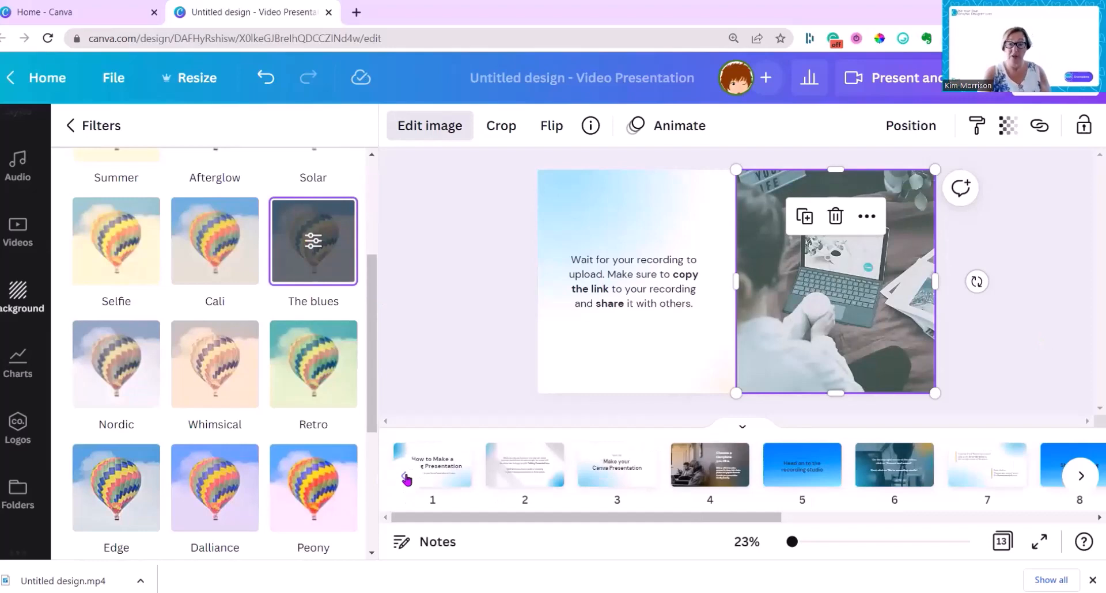
click(709, 466)
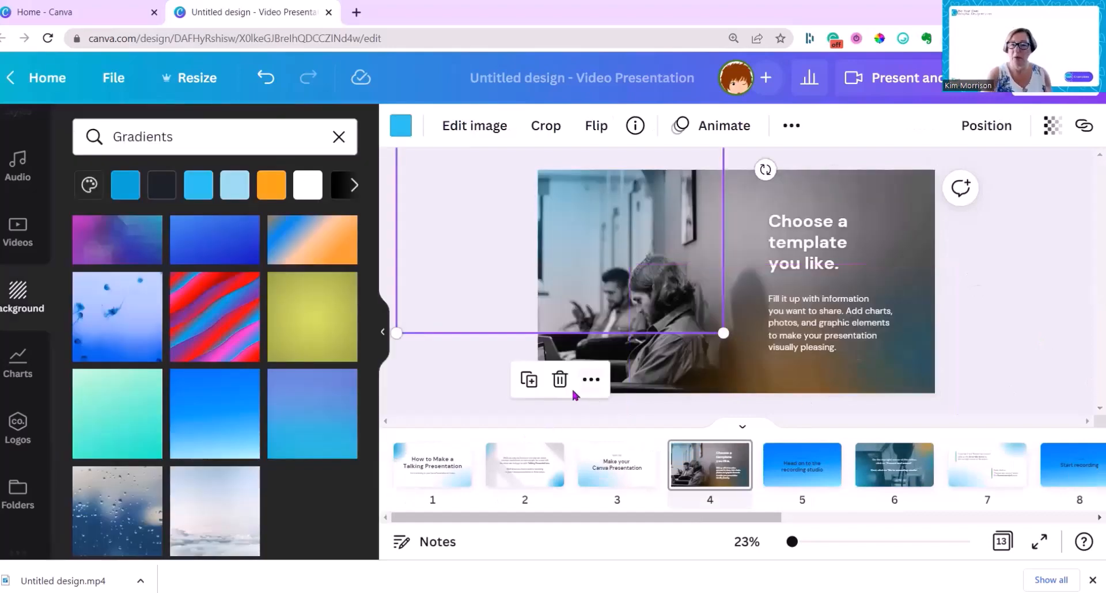
click(887, 198)
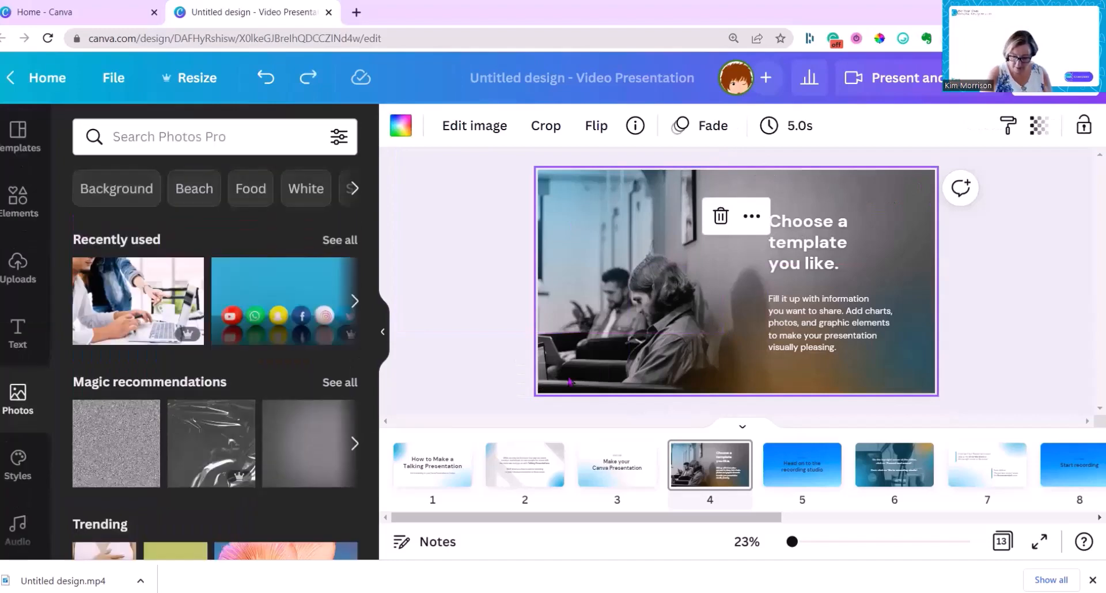
key(Delete)
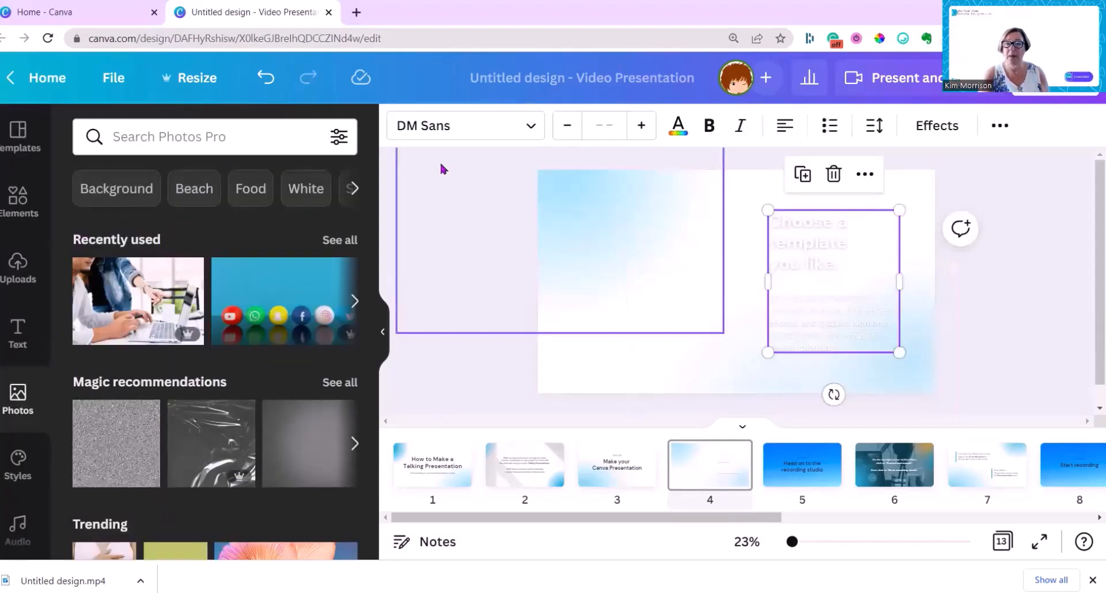
click(679, 127)
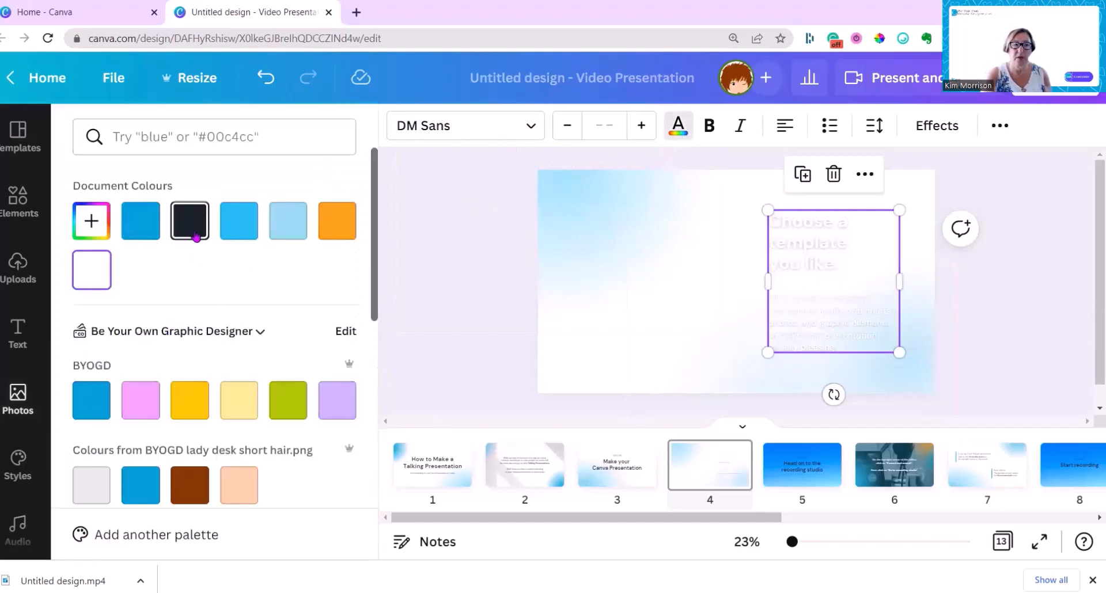
click(477, 242)
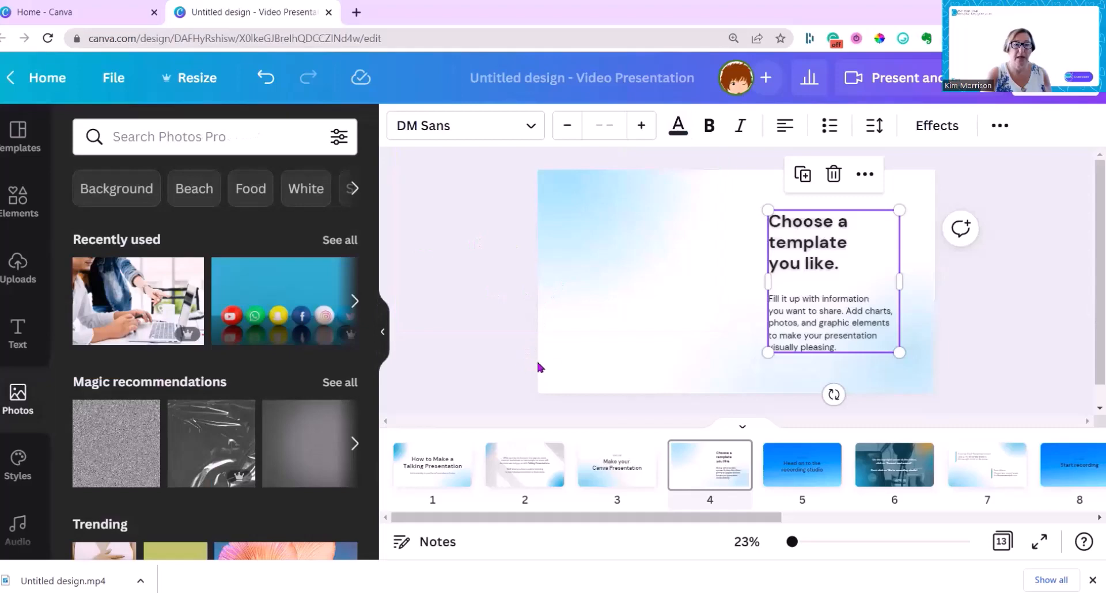
Add the recently used photo of people working at a laptop to page 4 and enlarge it to cover the page
click(563, 369)
click(138, 300)
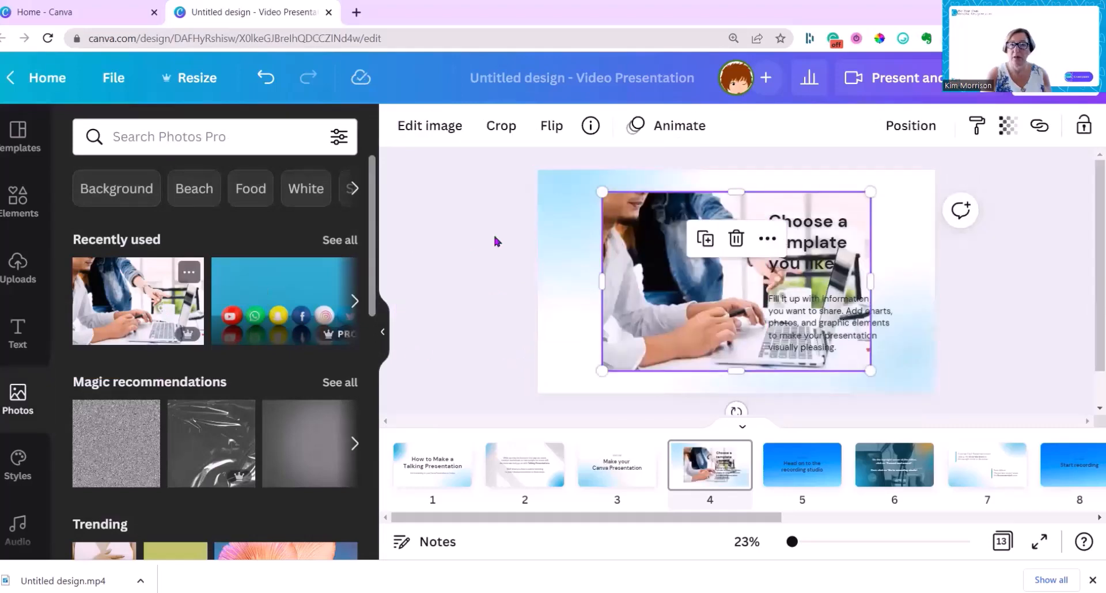
drag(598, 194, 535, 171)
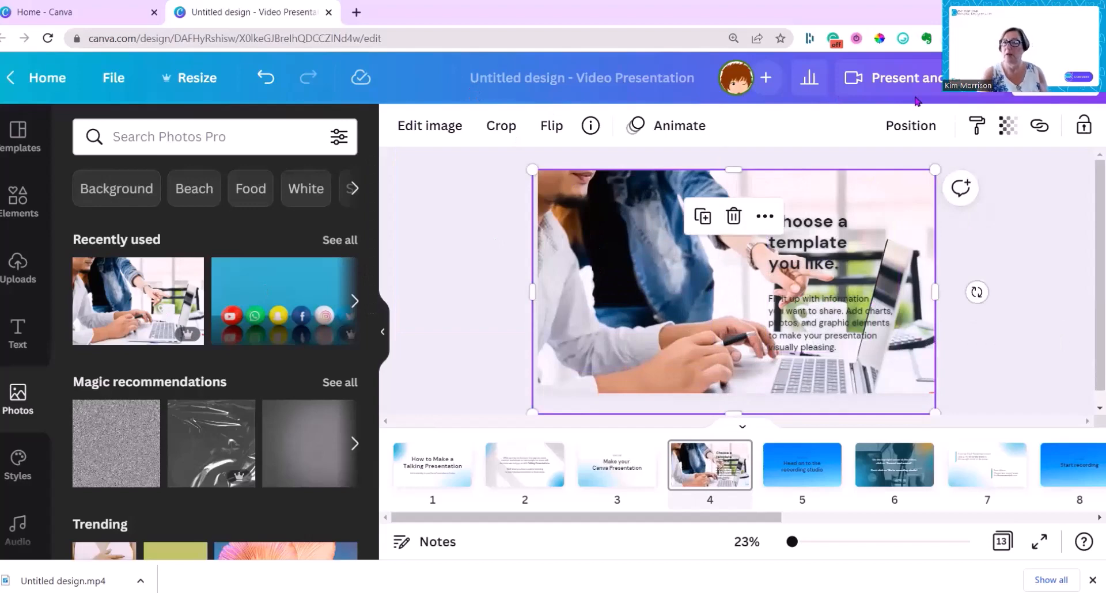
Set the transparency of page 4's laptop photo to 46 and deselect it
click(1012, 137)
drag(1001, 199, 903, 201)
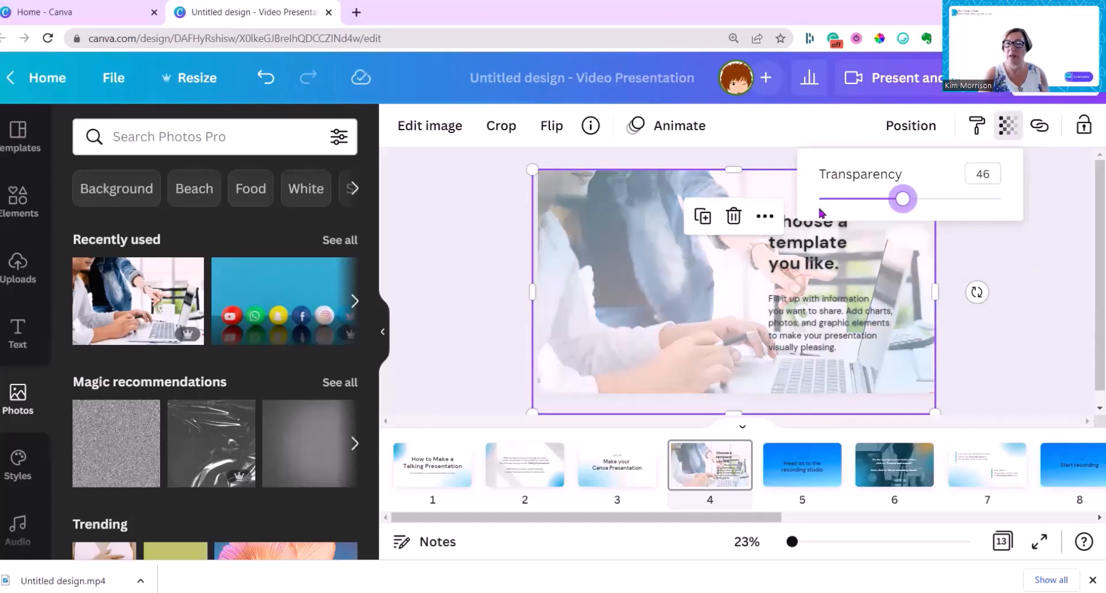
click(912, 128)
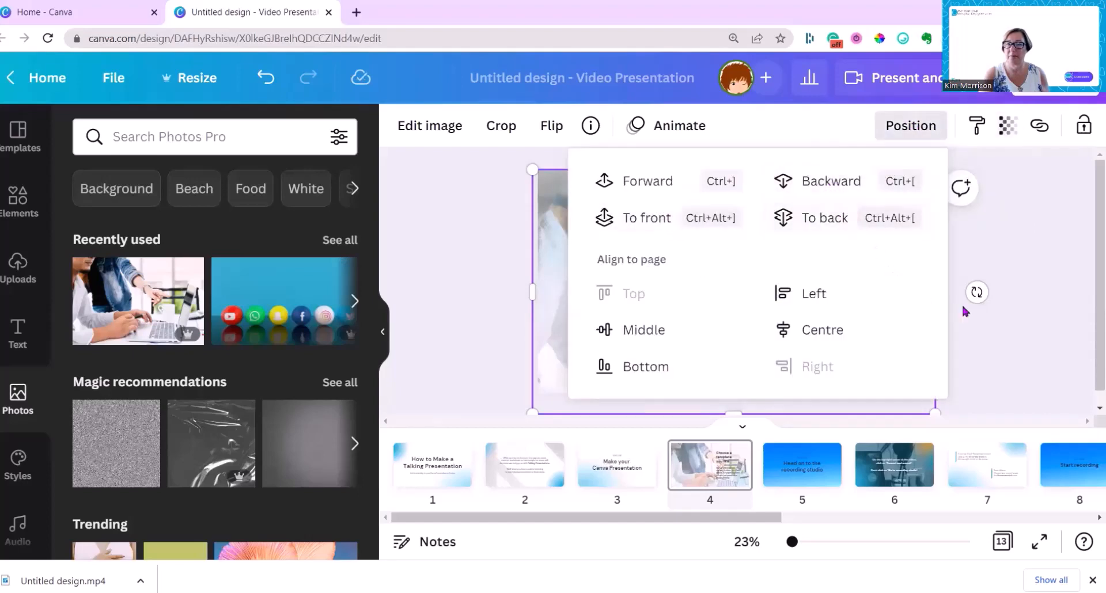
click(1022, 312)
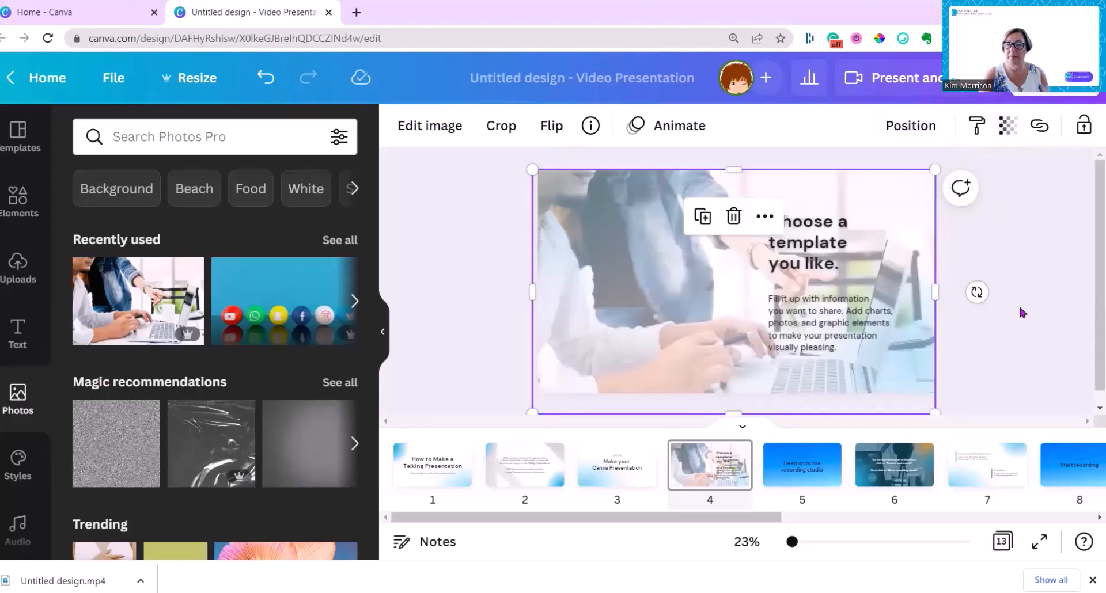
click(499, 306)
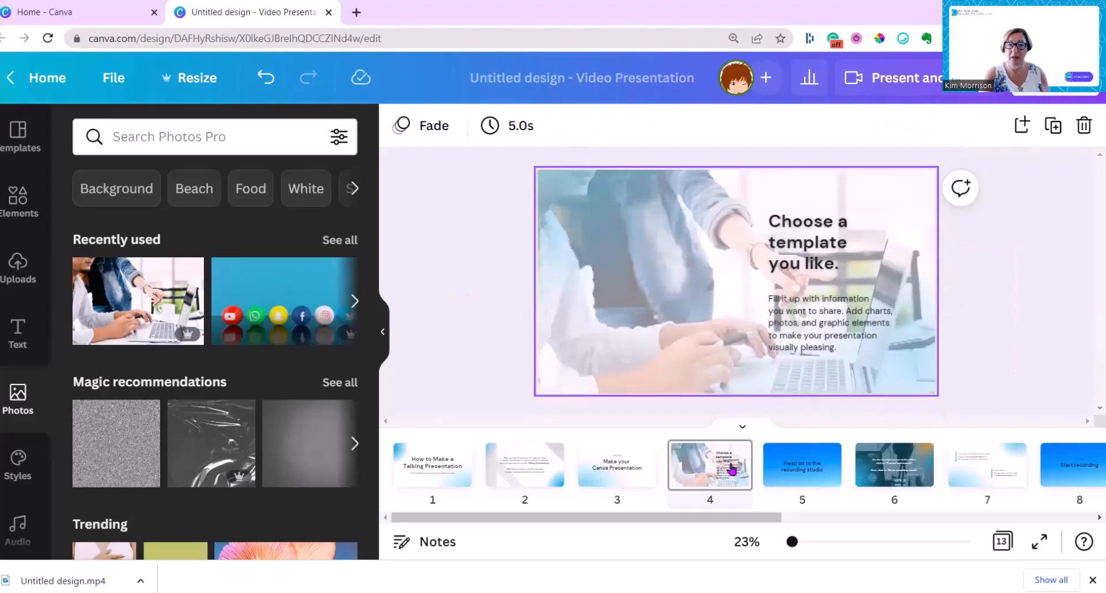
Review the restyled pages 5 to 8 and look at the Present and record options
click(606, 473)
click(810, 472)
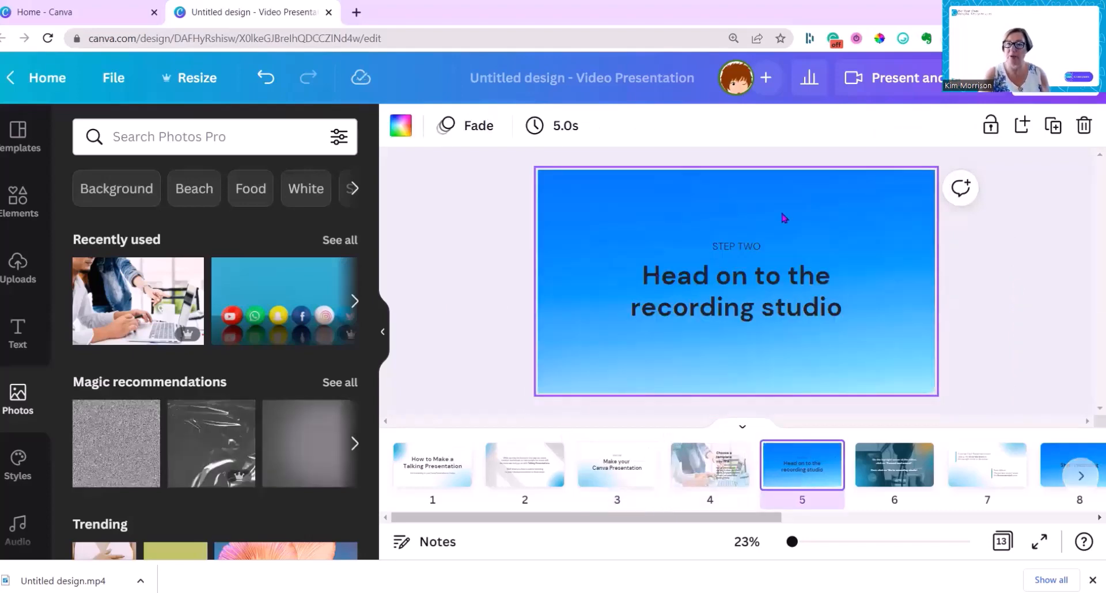
click(881, 470)
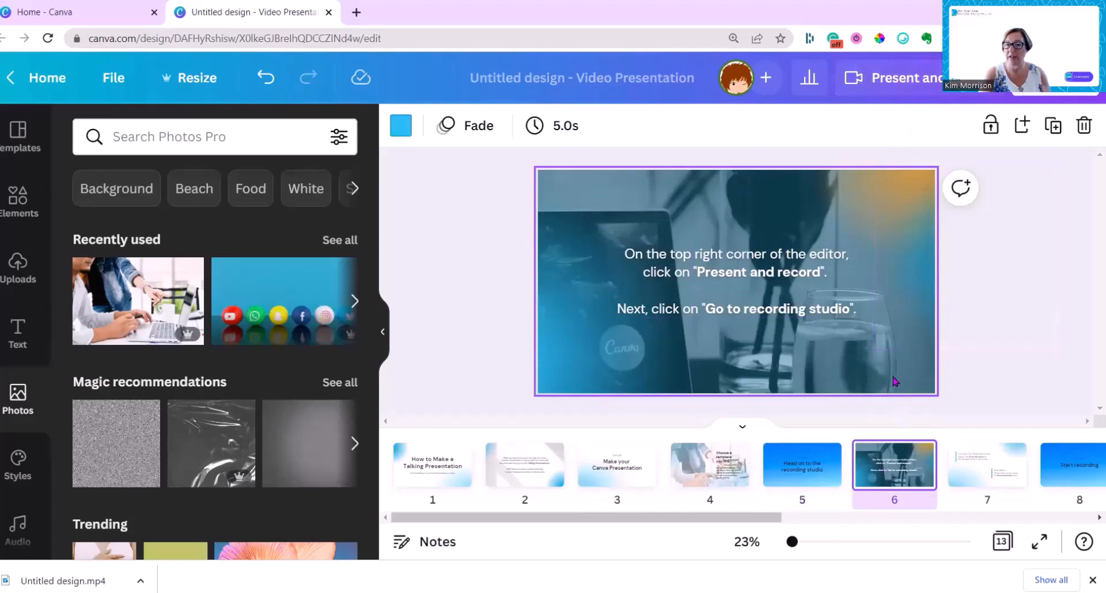
click(979, 482)
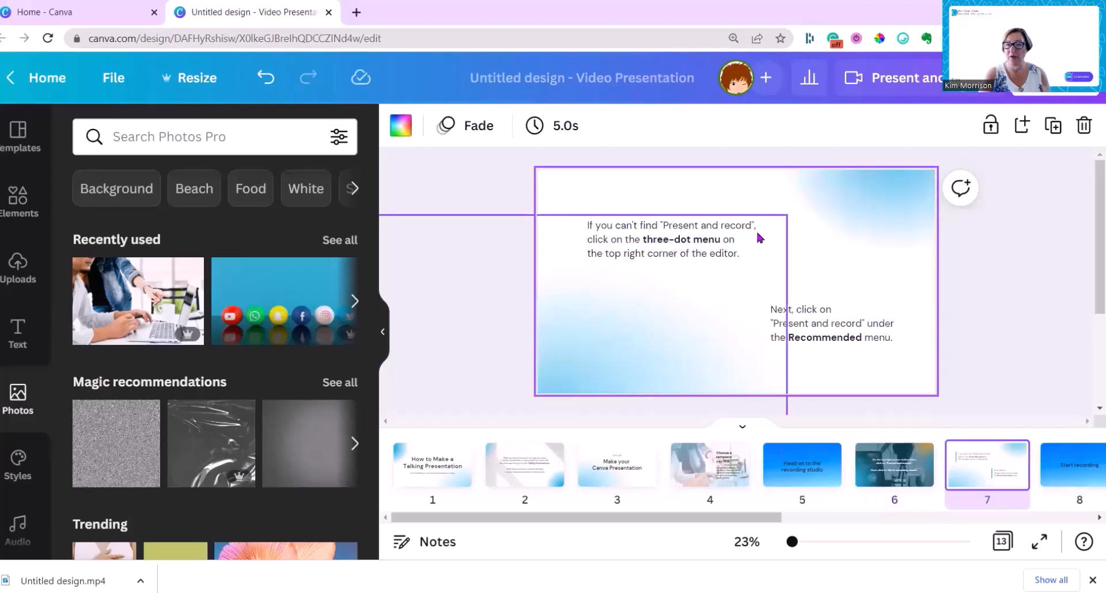
scroll(862, 352, down, 1)
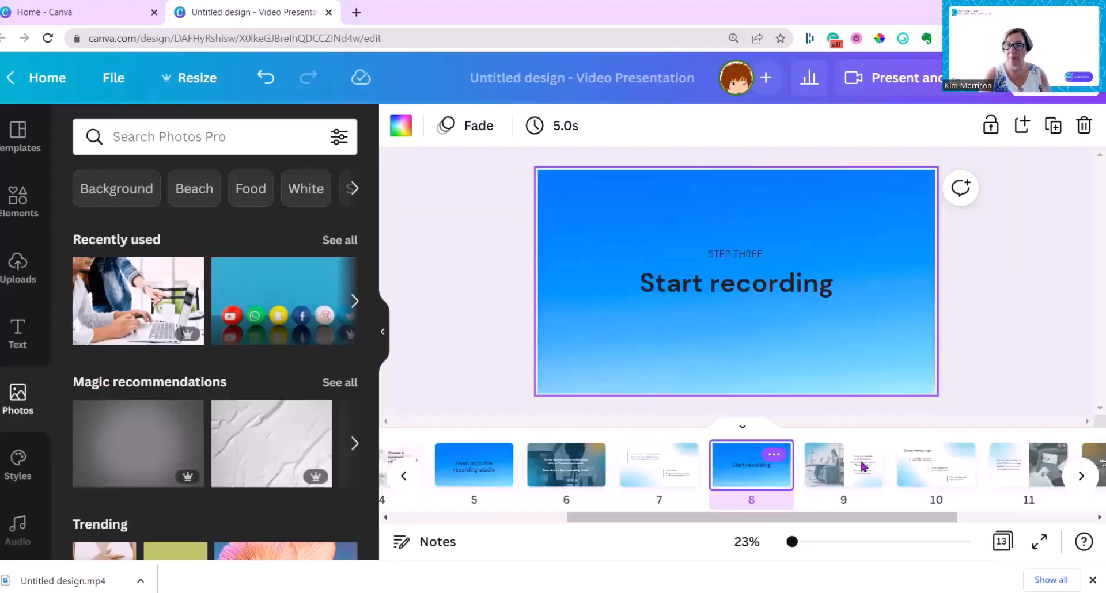
click(637, 476)
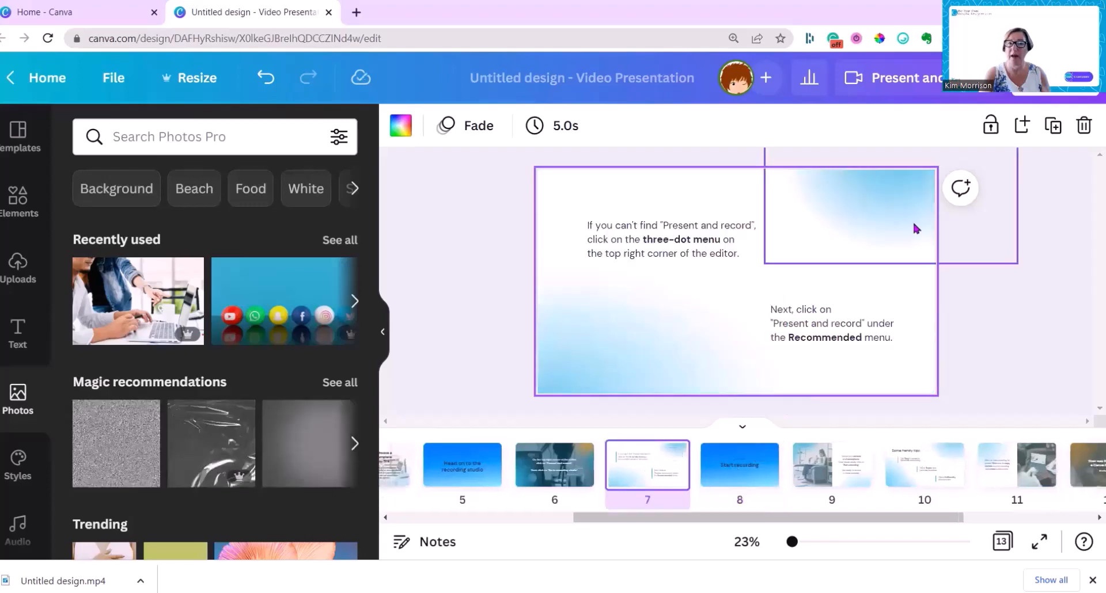
click(916, 85)
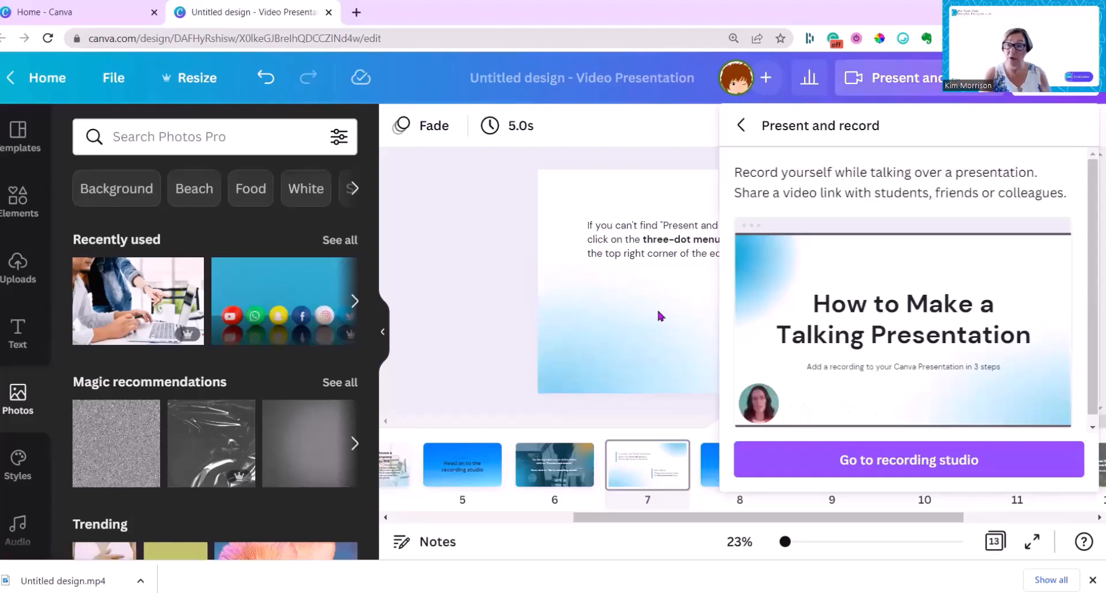
click(740, 125)
Add the Be Your Own Graphic Designer.com brand logo to the lower-right area of page 1, below the subtitle
click(398, 472)
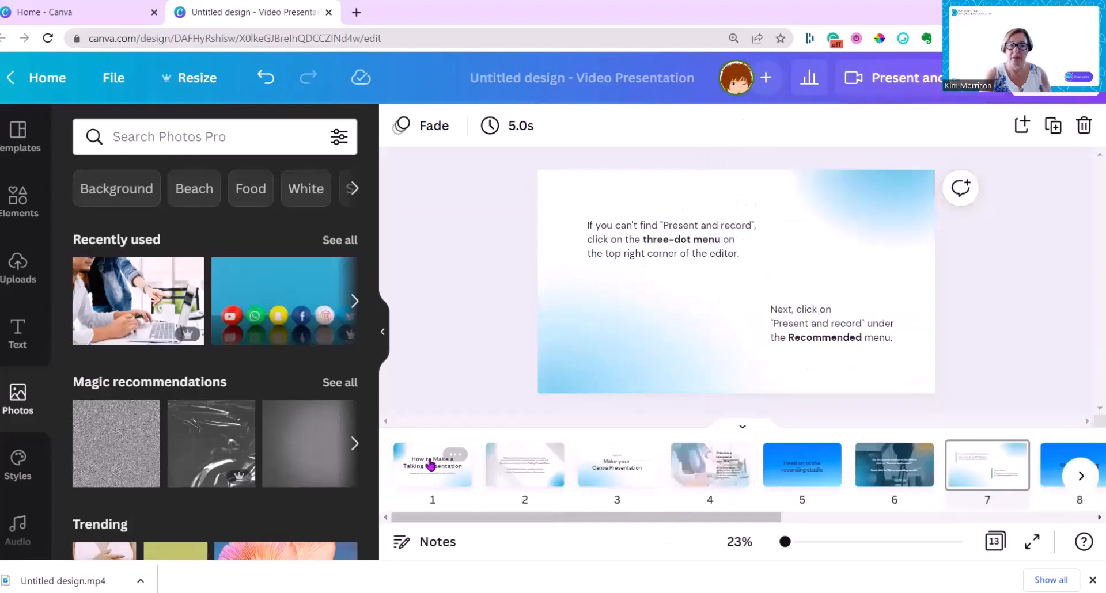
click(430, 465)
scroll(14, 382, down, 6)
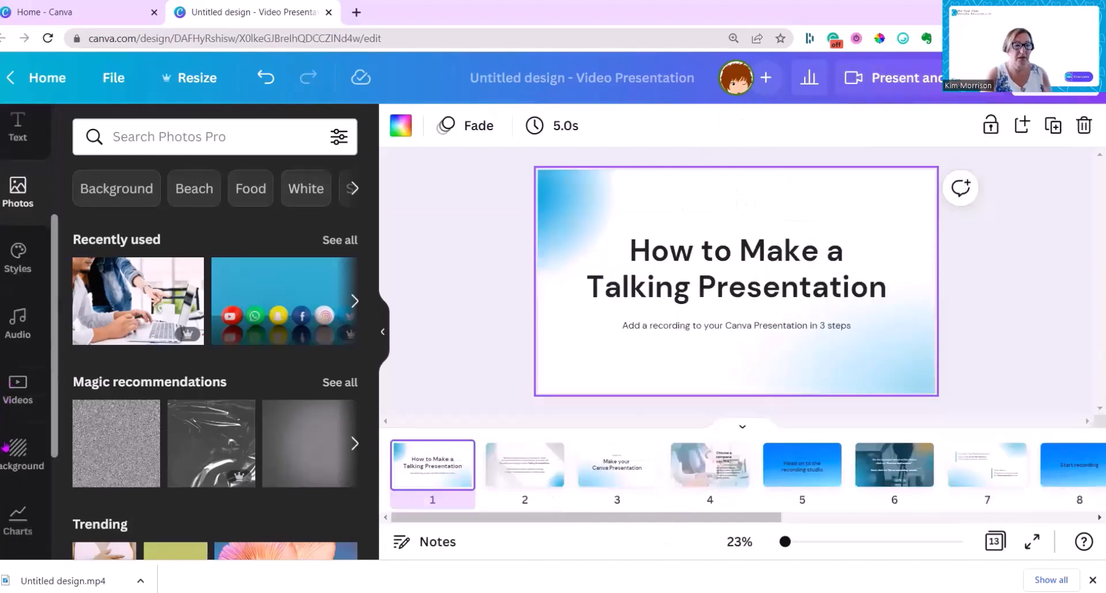
click(18, 393)
scroll(146, 366, down, 3)
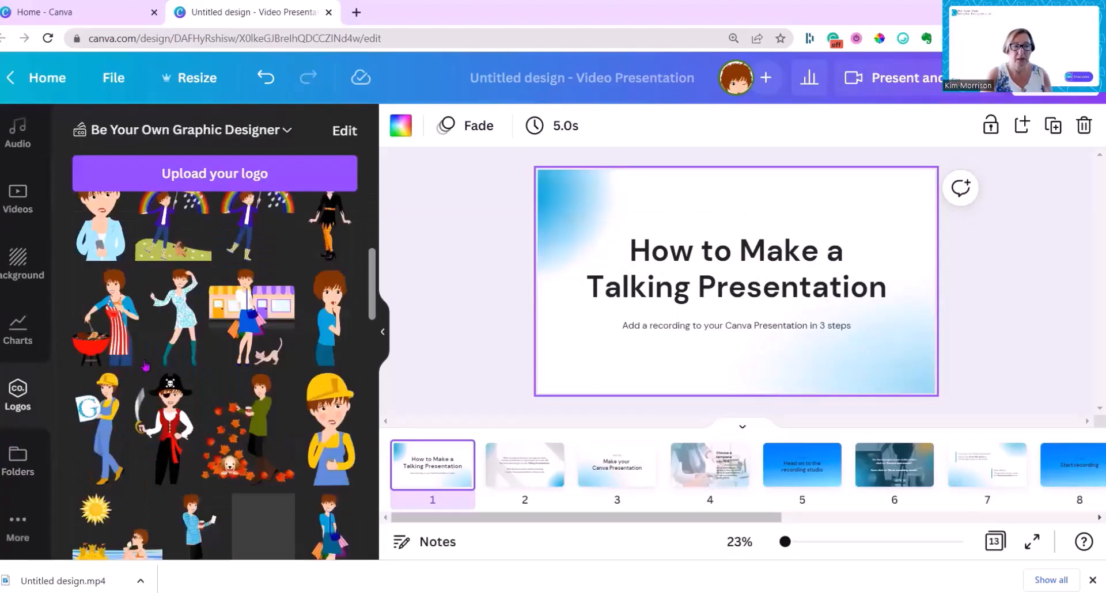
scroll(146, 366, down, 5)
scroll(146, 366, down, 5)
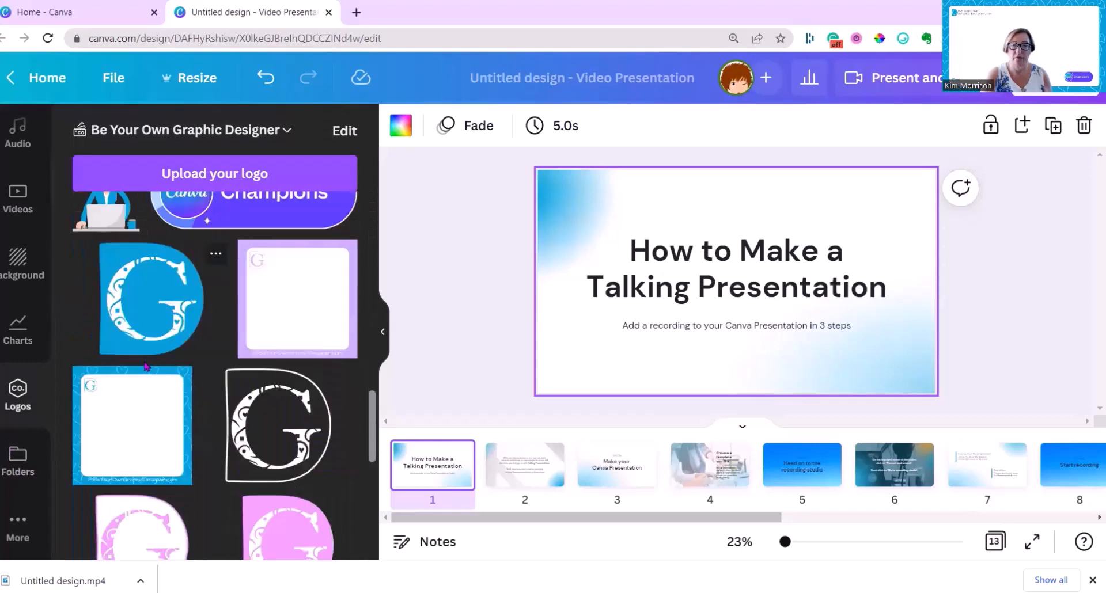
scroll(146, 367, down, 5)
click(98, 464)
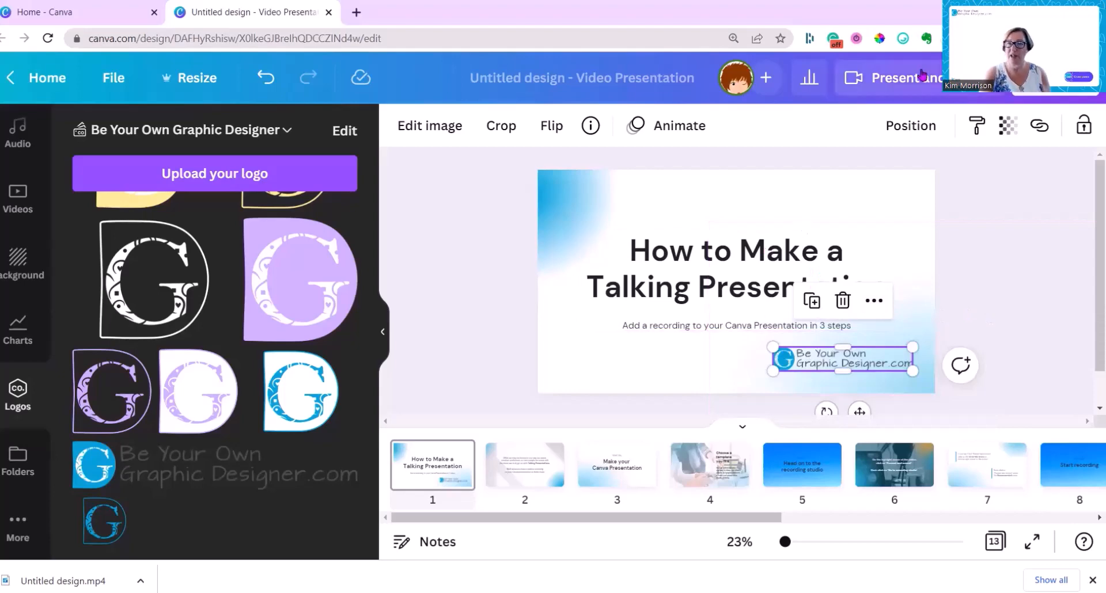
Open the presentation in the recording studio through Present and record
click(892, 77)
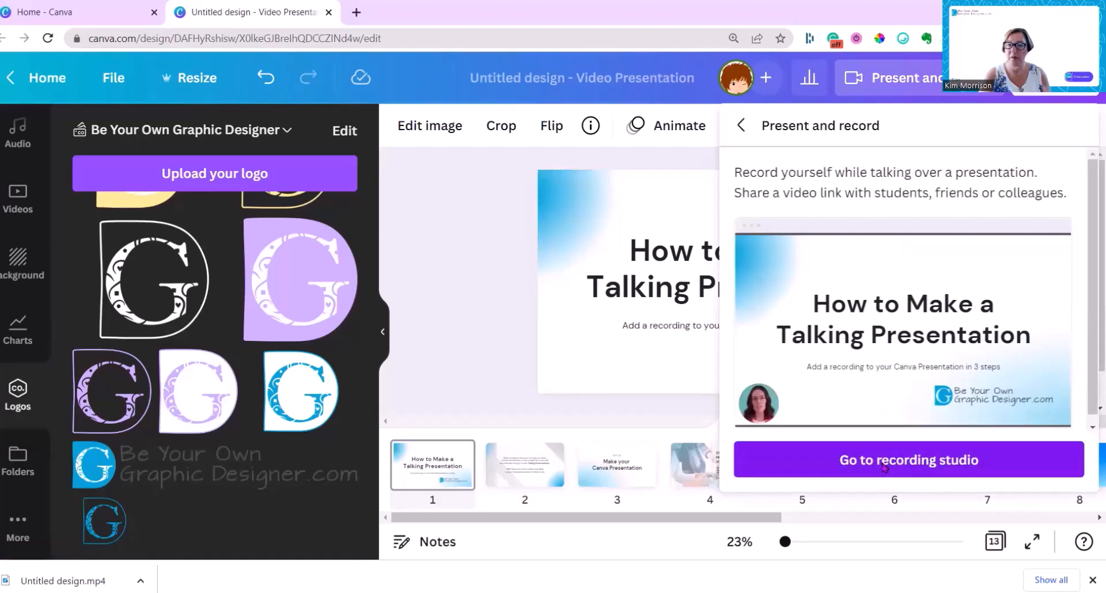
click(884, 467)
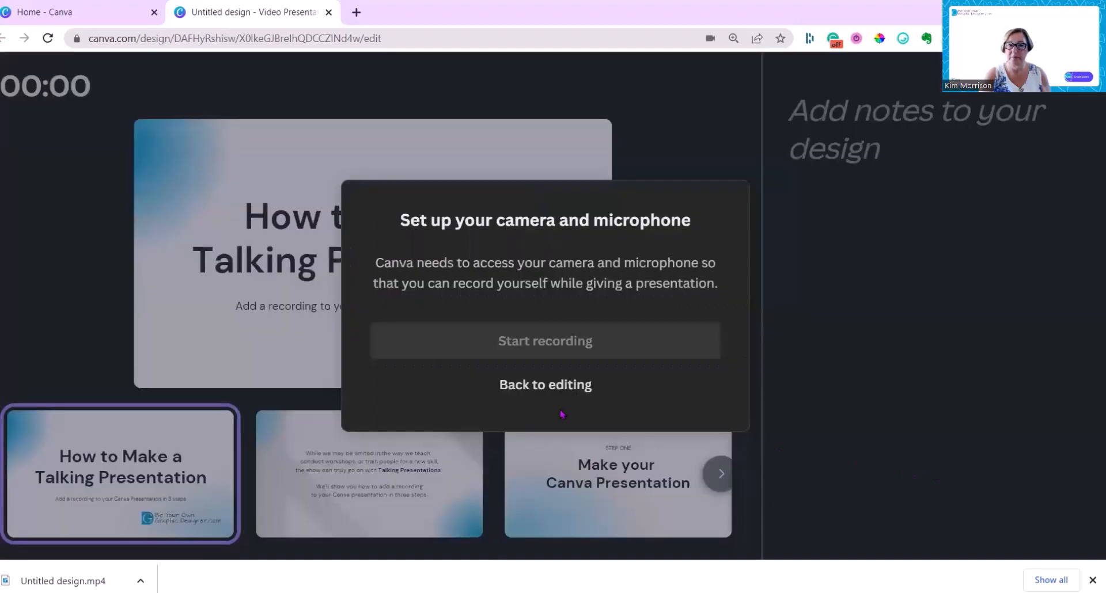